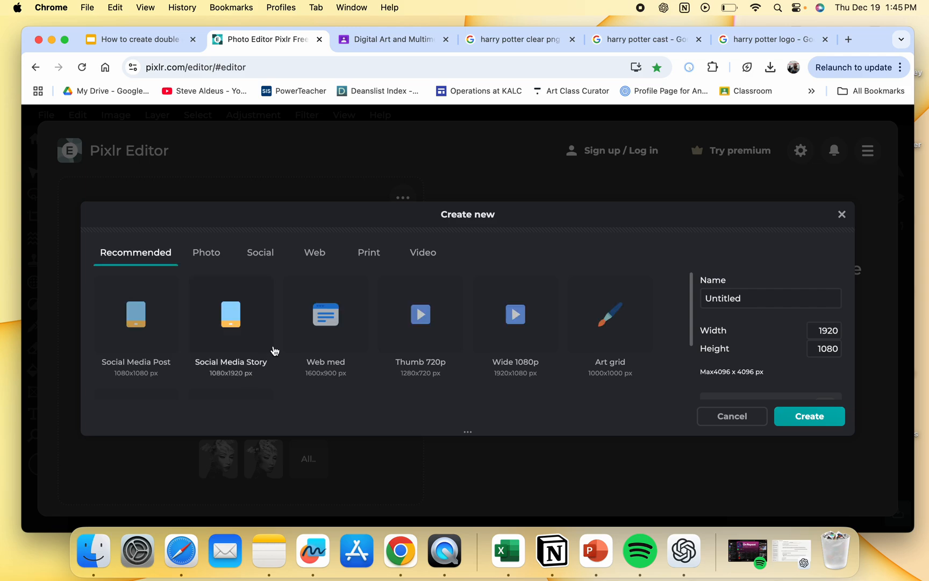
Create a Tabloid 11 x 17 in print document named Poster with a background enabled, and unlock its base layer.
{"action": "left_click", "coordinate": [371, 265]}
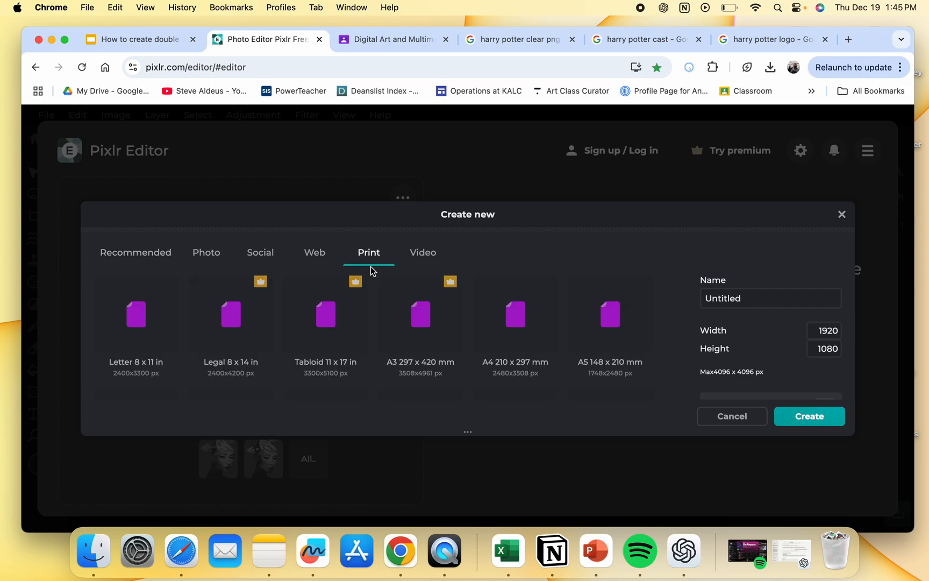
{"action": "left_click", "coordinate": [345, 345]}
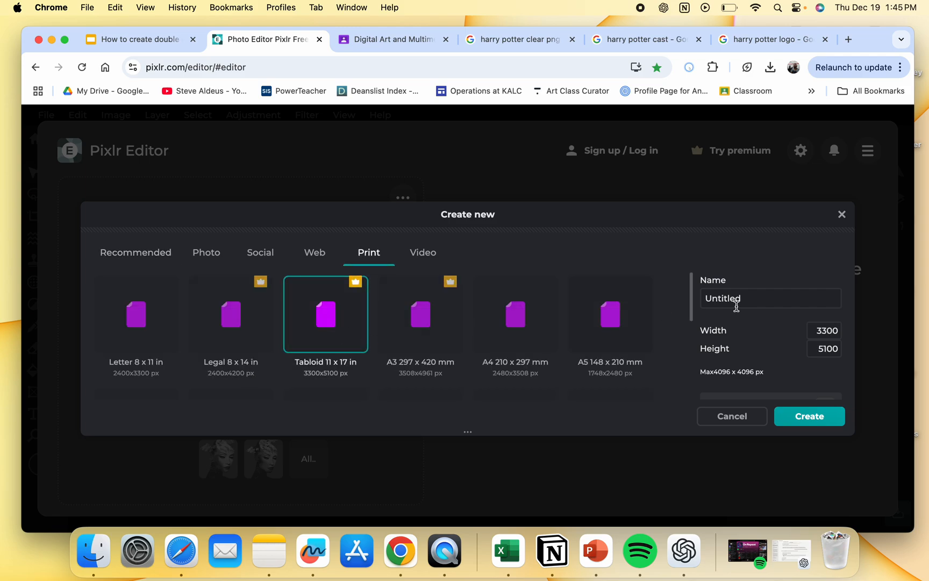
{"action": "double_click", "coordinate": [734, 298]}
{"action": "type", "text": "Poster"}
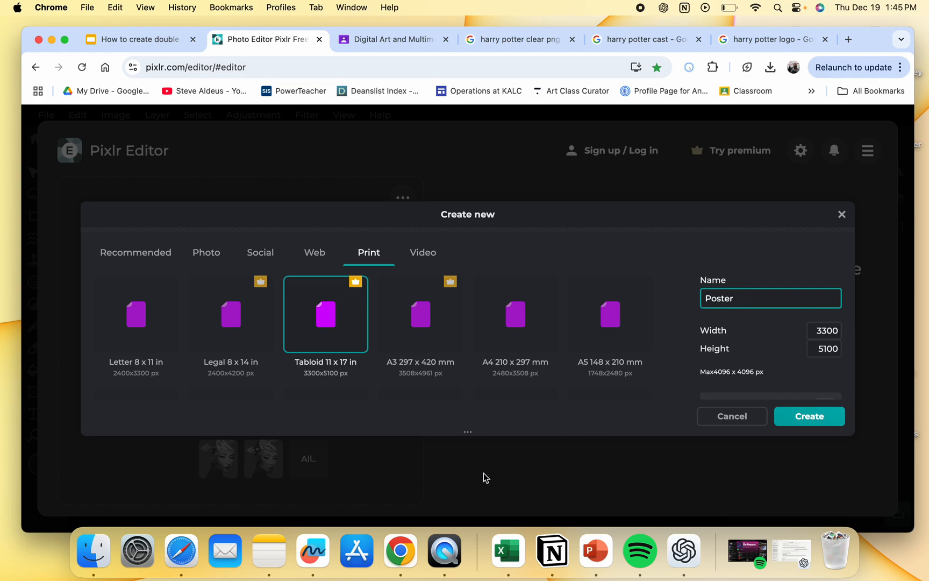
{"action": "left_click_drag", "start_coordinate": [467, 432], "coordinate": [466, 495]}
{"action": "left_click", "coordinate": [823, 404]}
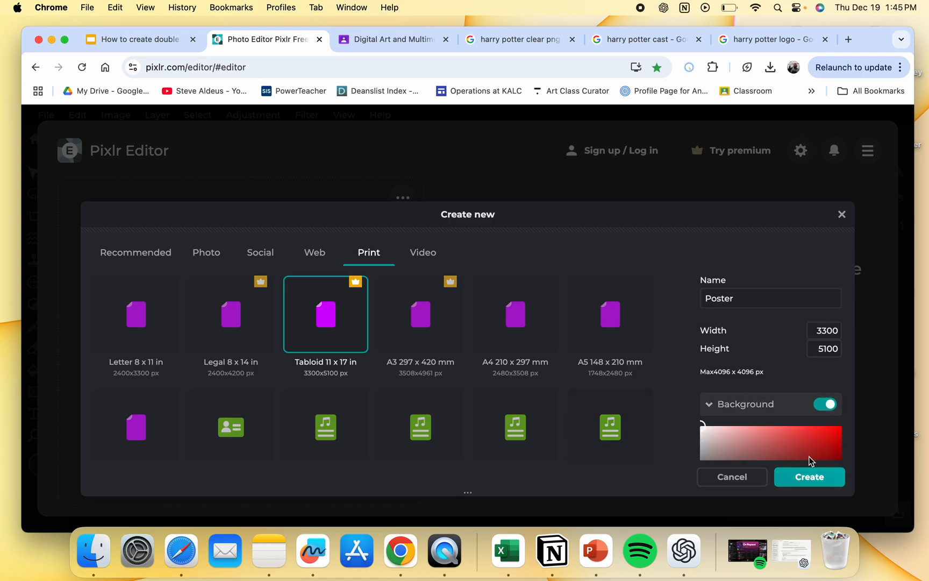
{"action": "left_click", "coordinate": [807, 477]}
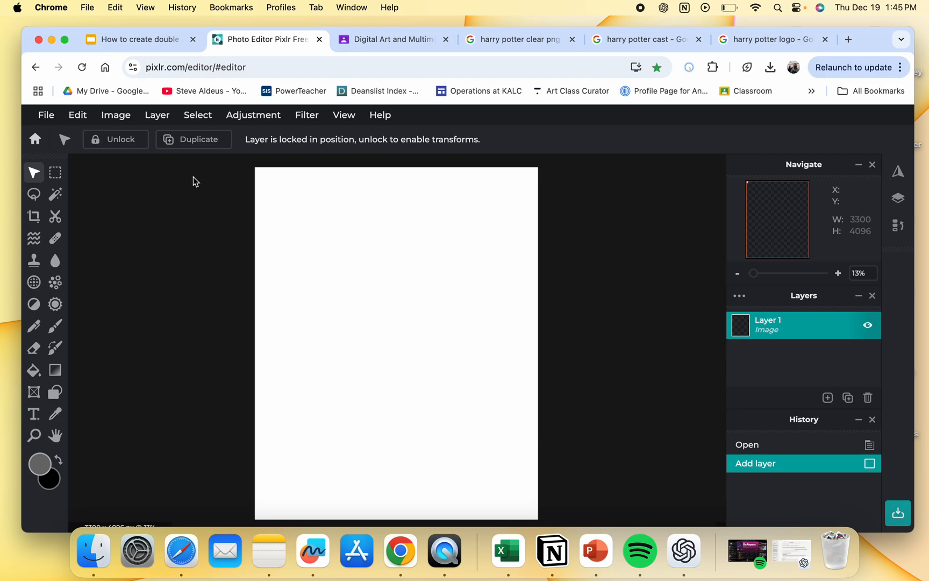
{"action": "left_click", "coordinate": [110, 140]}
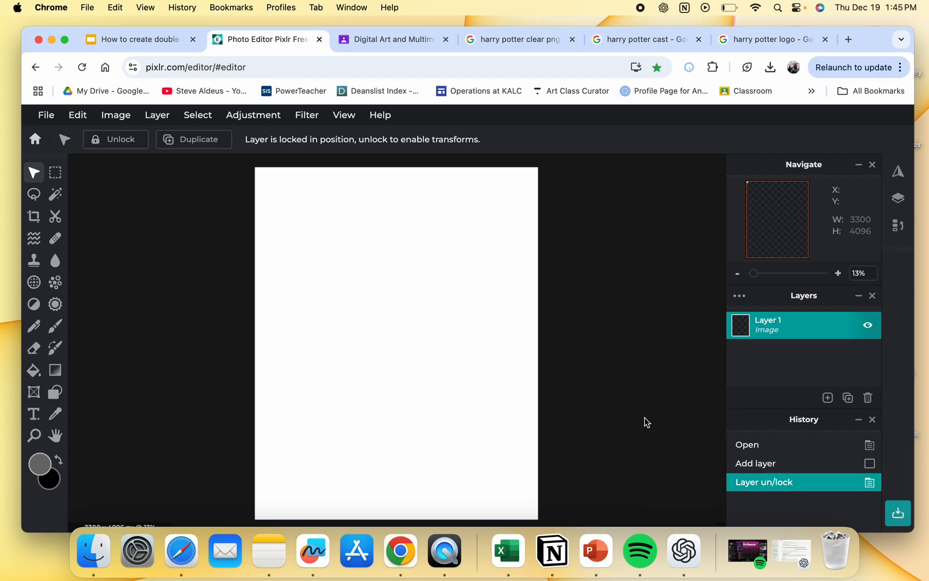
Check the movie poster example in the Google Slides presentation and add the castle photo from the Poster folder as an image layer in Pixlr.
{"action": "left_click", "coordinate": [152, 47]}
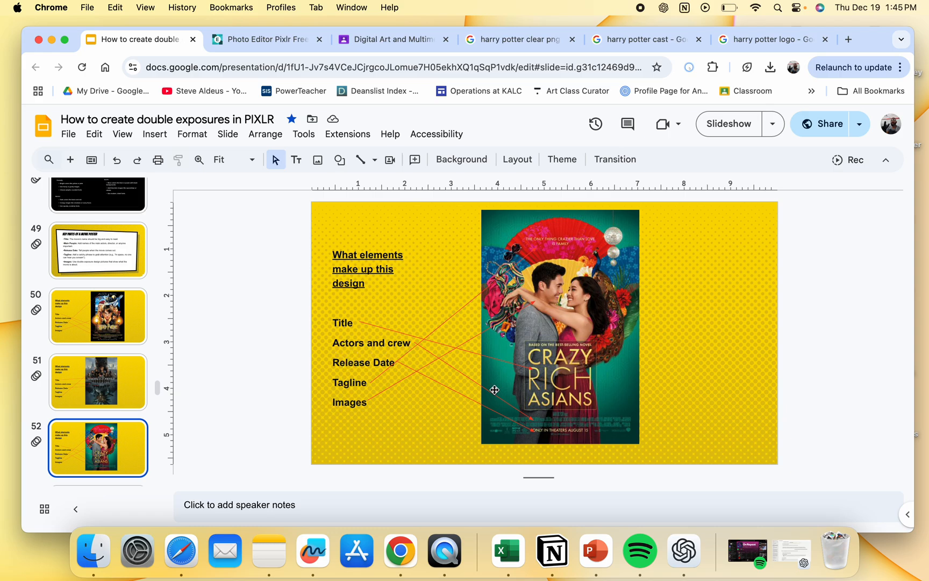
{"action": "left_click", "coordinate": [274, 43]}
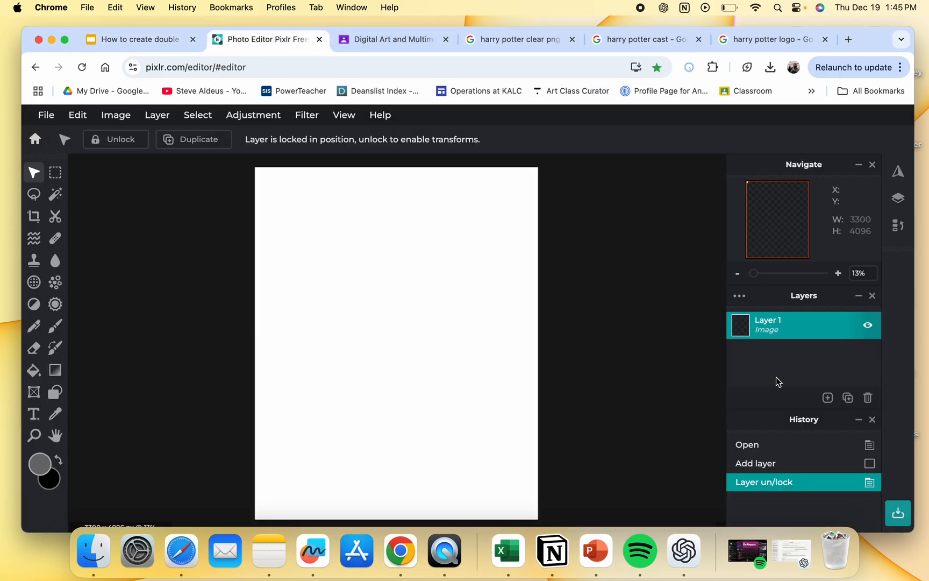
{"action": "left_click", "coordinate": [828, 398]}
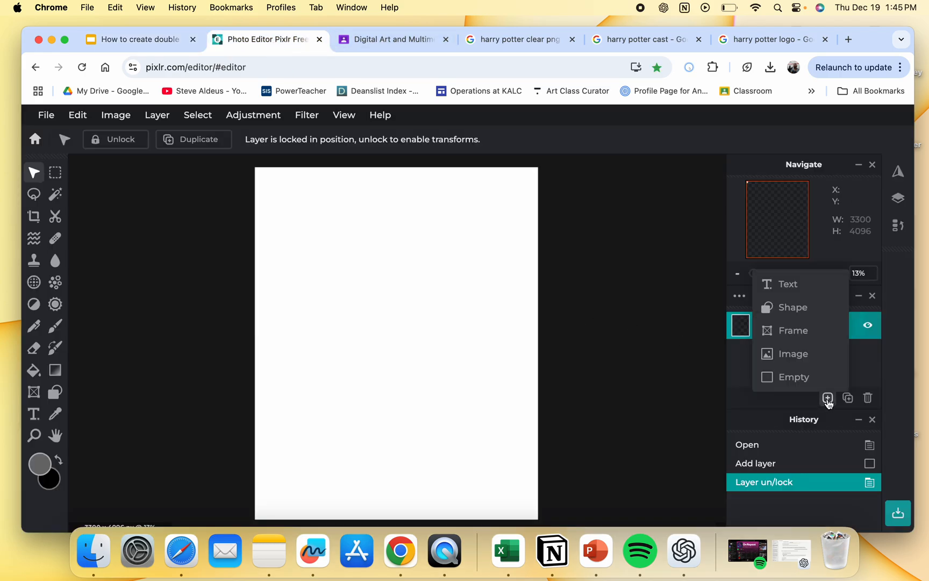
{"action": "left_click", "coordinate": [806, 363]}
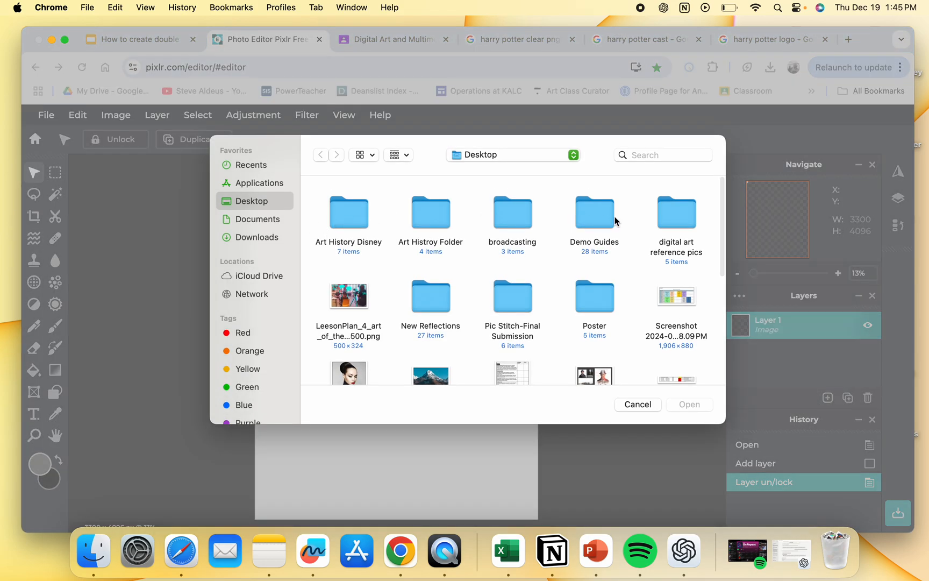
{"action": "double_click", "coordinate": [601, 298]}
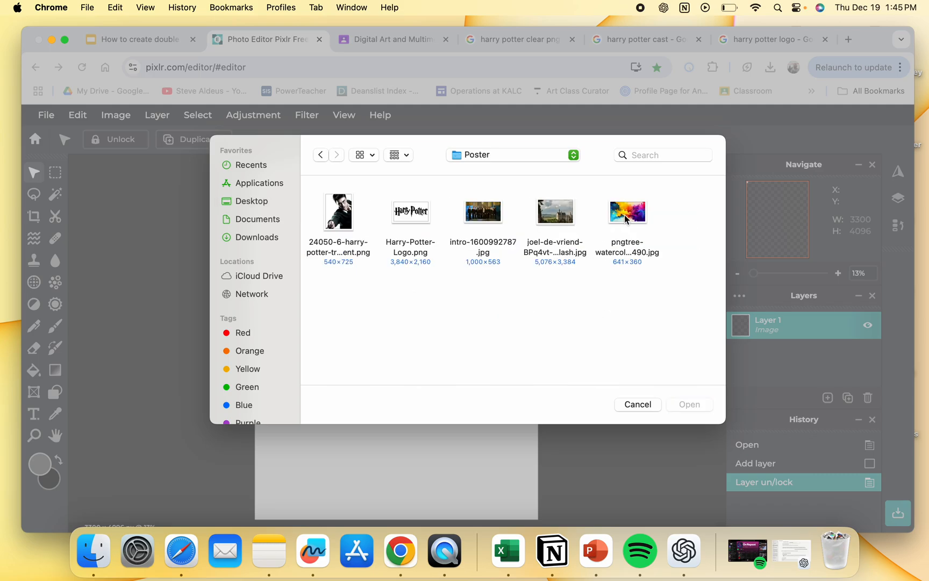
{"action": "double_click", "coordinate": [567, 215]}
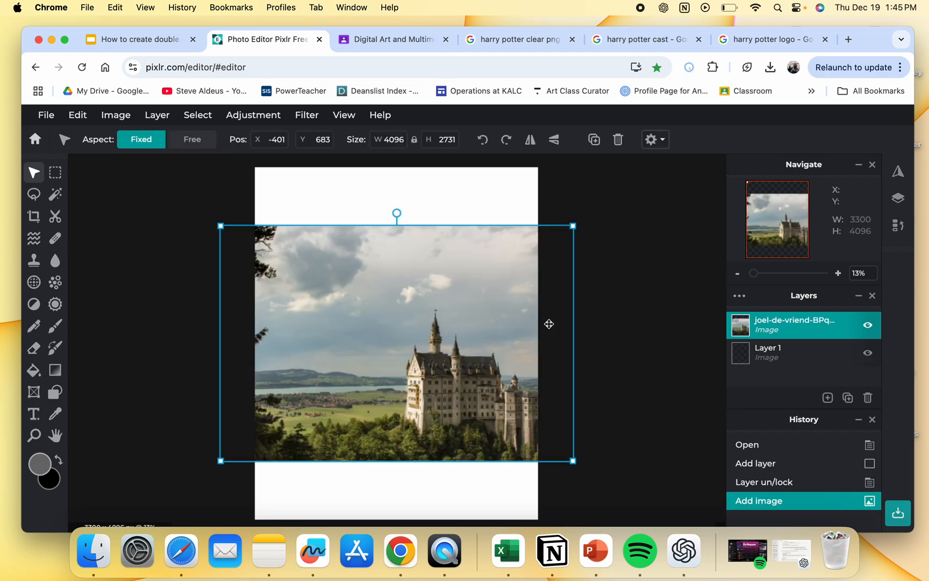
Enlarge the castle photo to about 6195 x 4131 px and position it to cover the canvas with the castle in view.
{"action": "scroll", "coordinate": [549, 324], "scroll_direction": "down", "scroll_amount": 2}
{"action": "left_click_drag", "start_coordinate": [452, 338], "coordinate": [380, 296]}
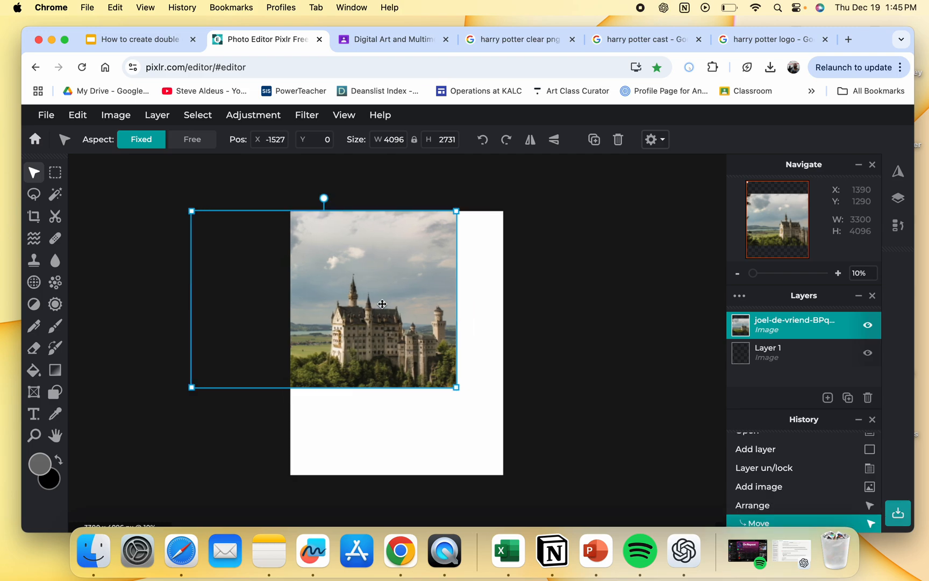
{"action": "left_click_drag", "start_coordinate": [457, 387], "coordinate": [592, 479]}
{"action": "left_click_drag", "start_coordinate": [562, 442], "coordinate": [481, 446]}
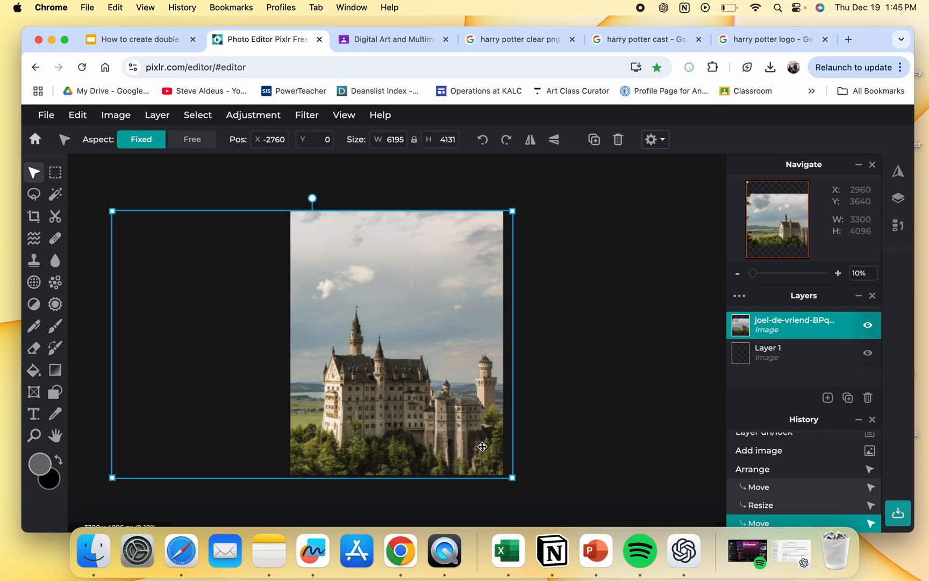
{"action": "left_click", "coordinate": [566, 436]}
Add the pngtree watercolor image from the Poster folder as a new image layer above the castle.
{"action": "left_click", "coordinate": [828, 397]}
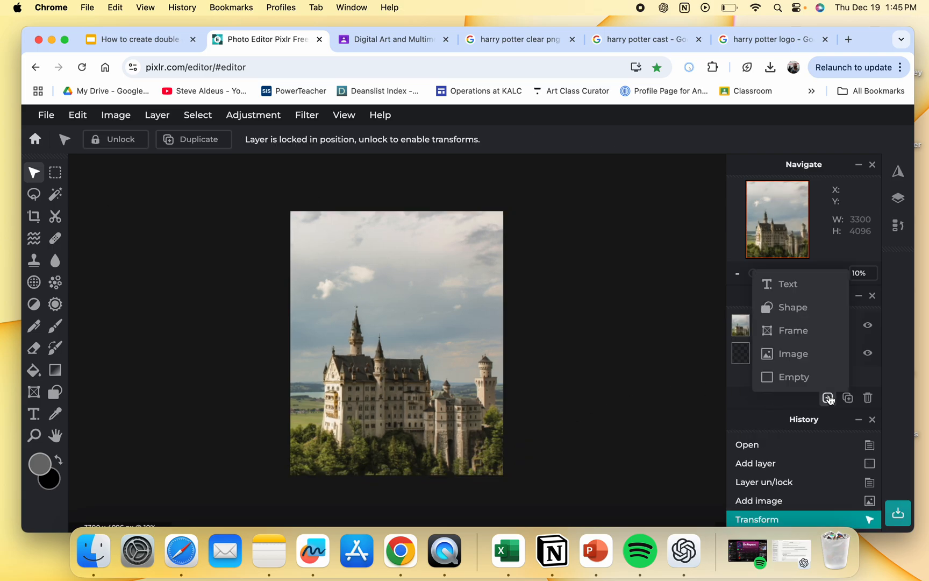
{"action": "left_click", "coordinate": [817, 363]}
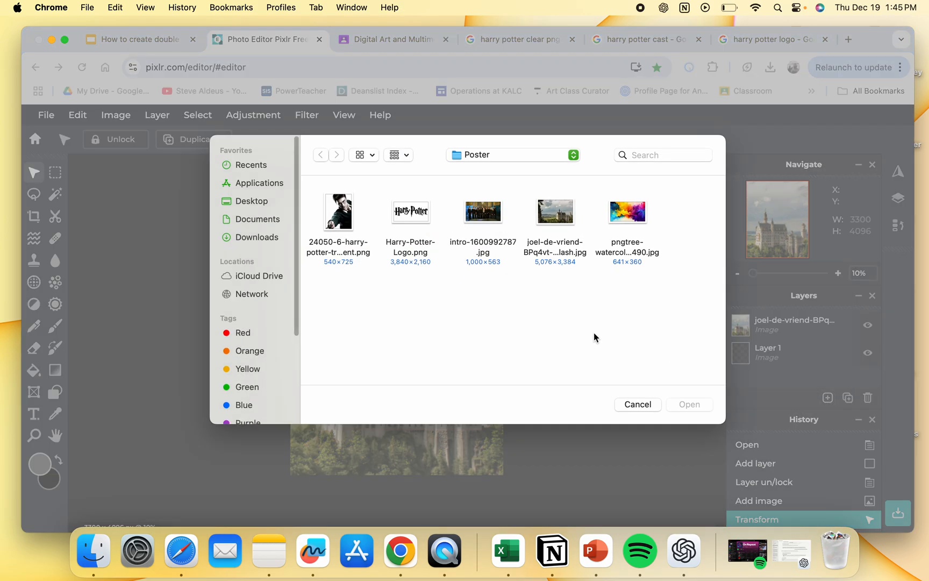
{"action": "double_click", "coordinate": [617, 211]}
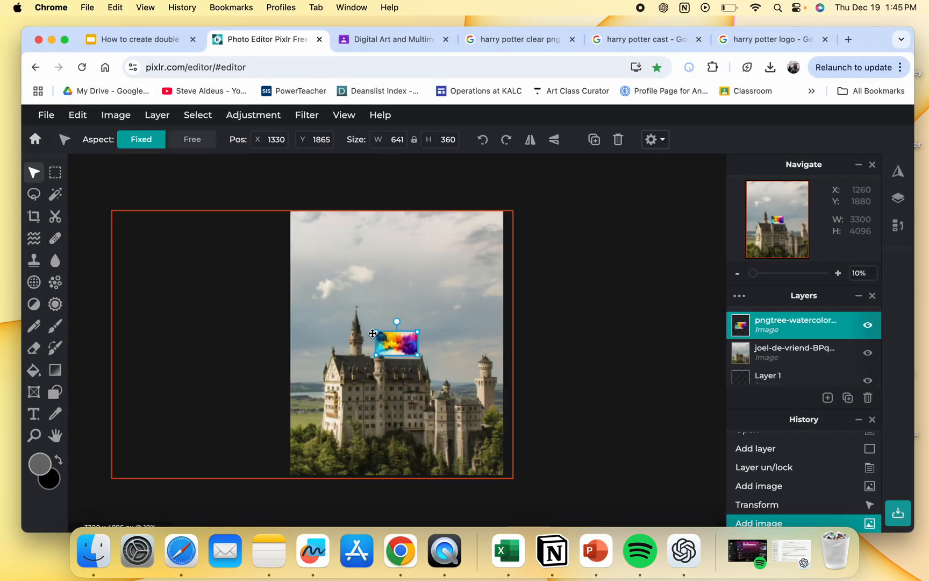
Rotate the watercolor image to portrait orientation and enlarge it to about 3525 x 6280 px so it covers the canvas.
{"action": "left_click_drag", "start_coordinate": [375, 332], "coordinate": [285, 280]}
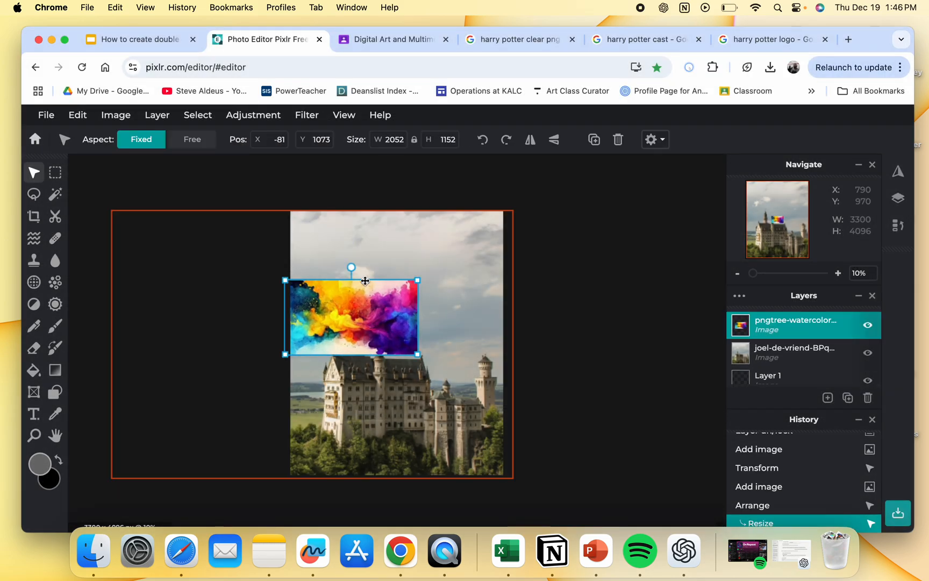
{"action": "left_click", "coordinate": [507, 139]}
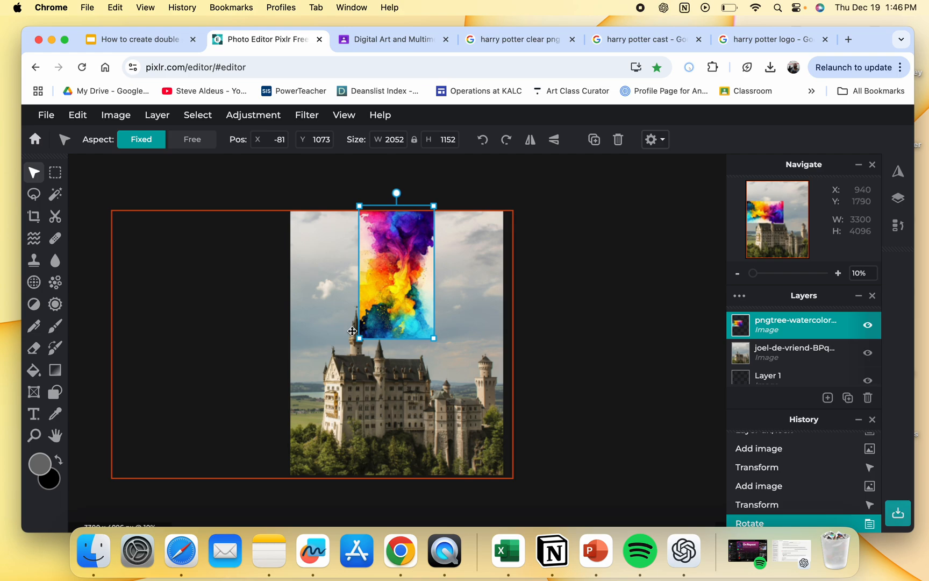
{"action": "left_click_drag", "start_coordinate": [359, 339], "coordinate": [284, 472]}
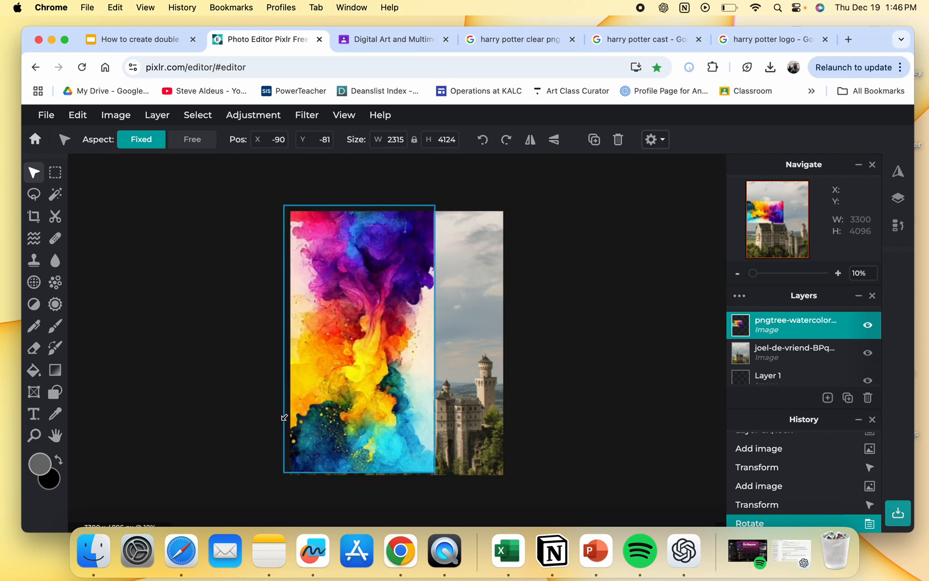
{"action": "left_click_drag", "start_coordinate": [434, 207], "coordinate": [513, 81]}
{"action": "left_click_drag", "start_coordinate": [429, 300], "coordinate": [429, 360]}
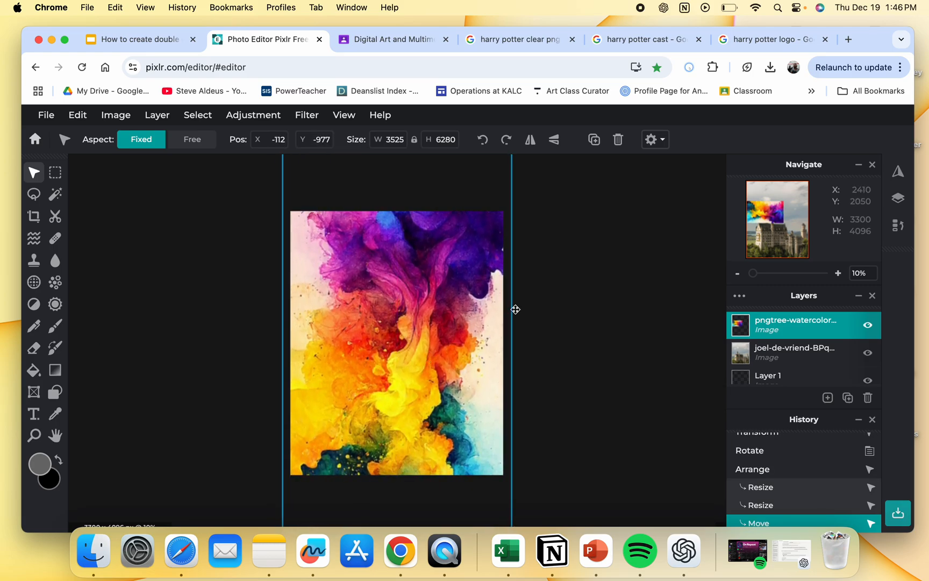
Set the watercolor layer's blend mode to Multiply and reduce its opacity.
{"action": "left_click", "coordinate": [739, 296]}
{"action": "left_click", "coordinate": [672, 380]}
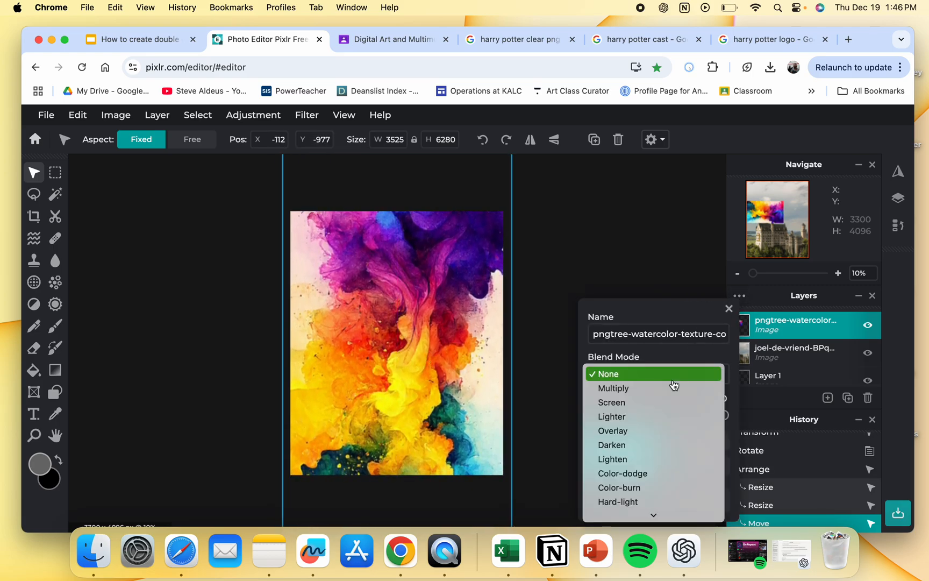
{"action": "left_click", "coordinate": [613, 388]}
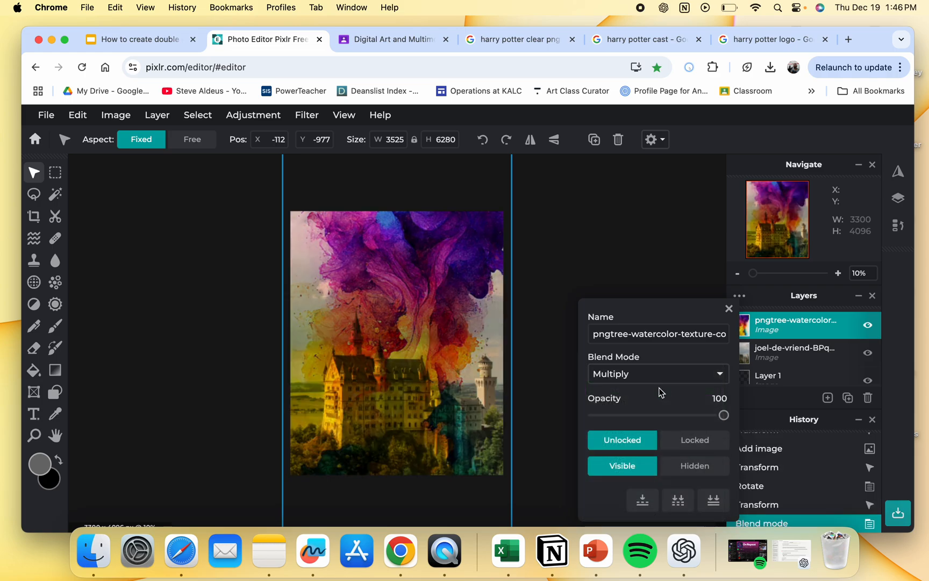
{"action": "left_click", "coordinate": [677, 414]}
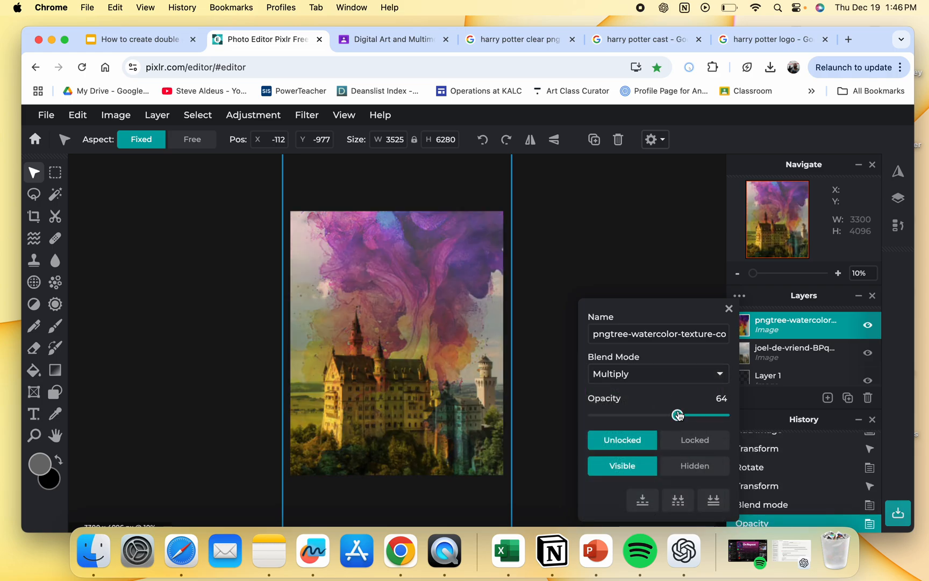
{"action": "left_click_drag", "start_coordinate": [675, 415], "coordinate": [670, 414]}
Try the Screen, Lighter and Overlay blend modes on the watercolor layer at different opacities, ending with Overlay at 100.
{"action": "left_click", "coordinate": [672, 375]}
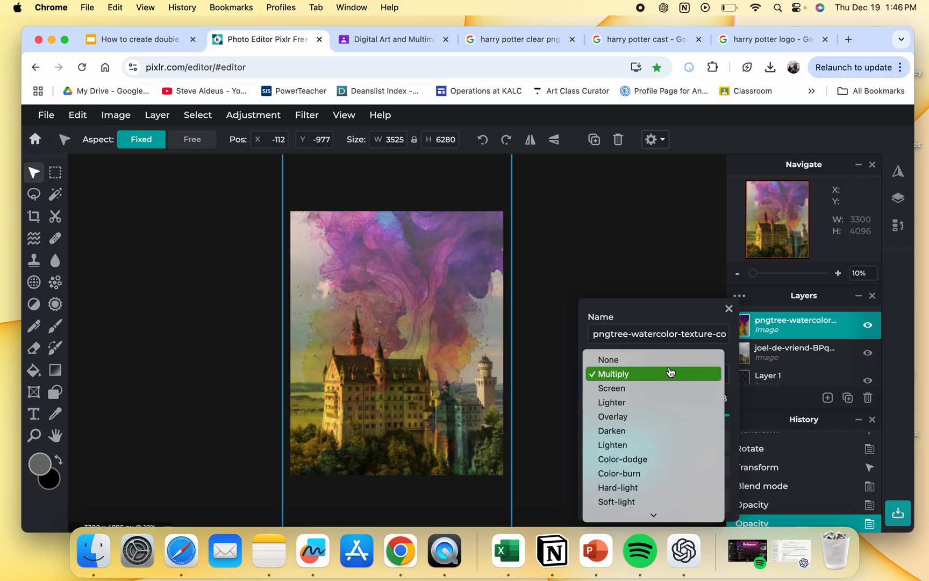
{"action": "left_click", "coordinate": [664, 389]}
{"action": "left_click_drag", "start_coordinate": [675, 416], "coordinate": [700, 417]}
{"action": "left_click", "coordinate": [673, 381]}
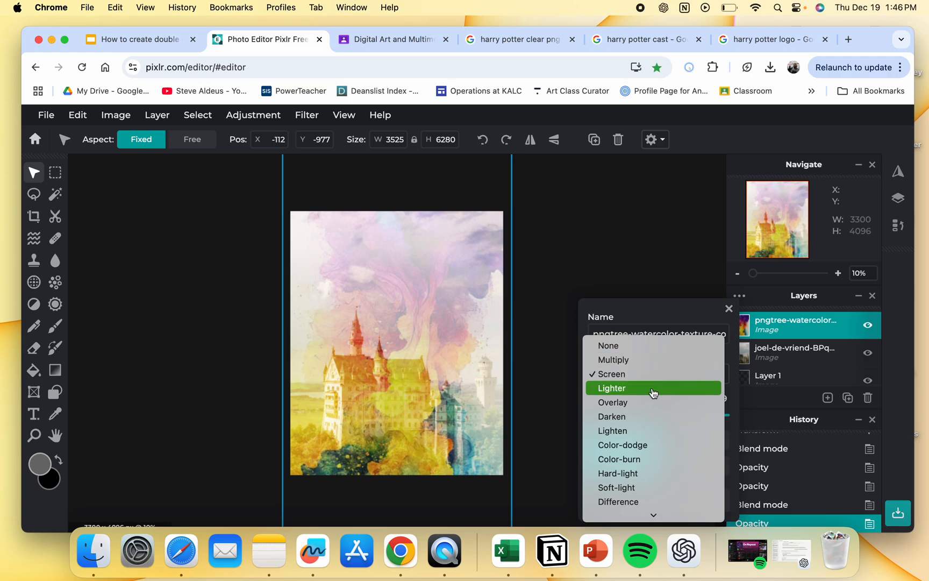
{"action": "left_click", "coordinate": [654, 389]}
{"action": "left_click_drag", "start_coordinate": [669, 416], "coordinate": [659, 417]}
{"action": "left_click", "coordinate": [663, 382]}
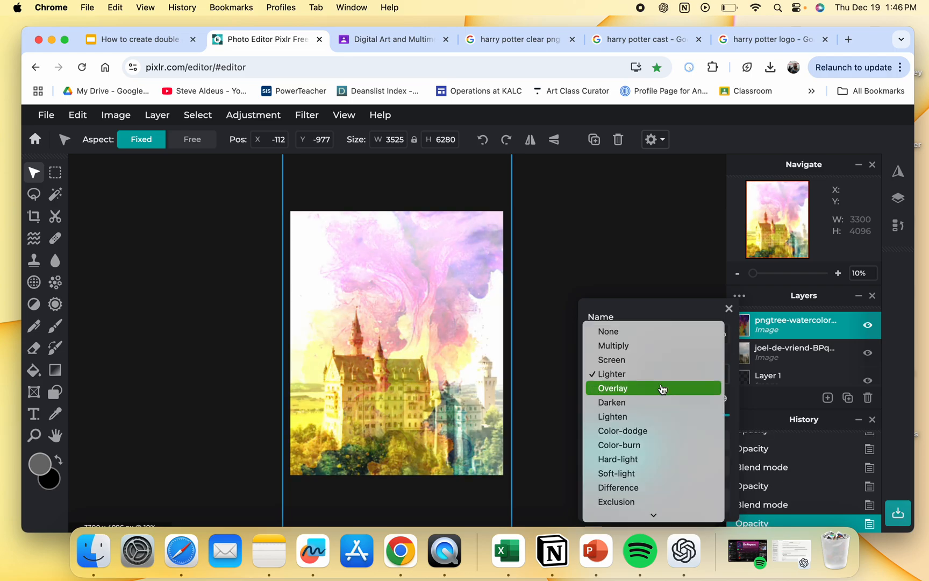
{"action": "left_click", "coordinate": [661, 387]}
{"action": "left_click_drag", "start_coordinate": [663, 419], "coordinate": [743, 418]}
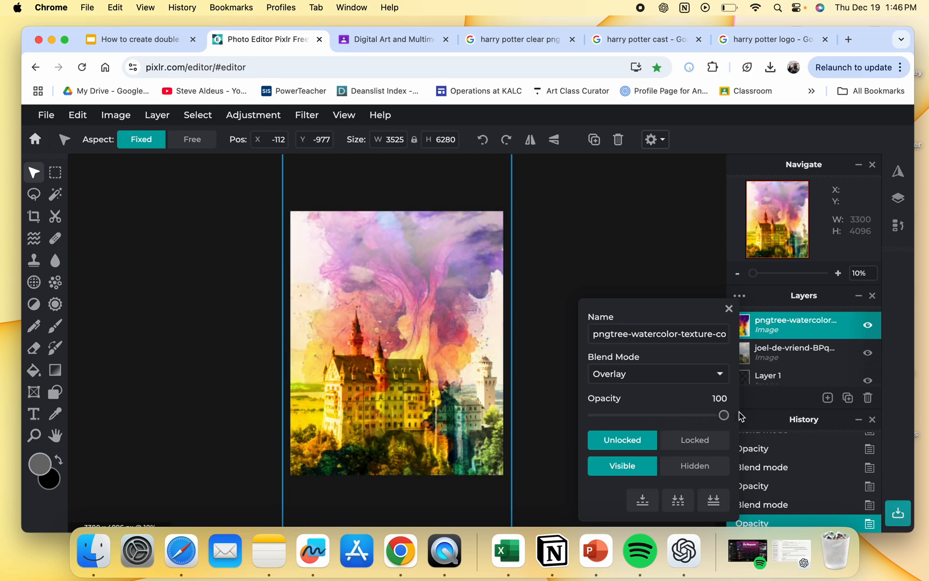
Set the watercolor layer's blend mode to Multiply with an opacity of 53 and close the layer settings.
{"action": "left_click", "coordinate": [696, 382]}
{"action": "left_click", "coordinate": [683, 329]}
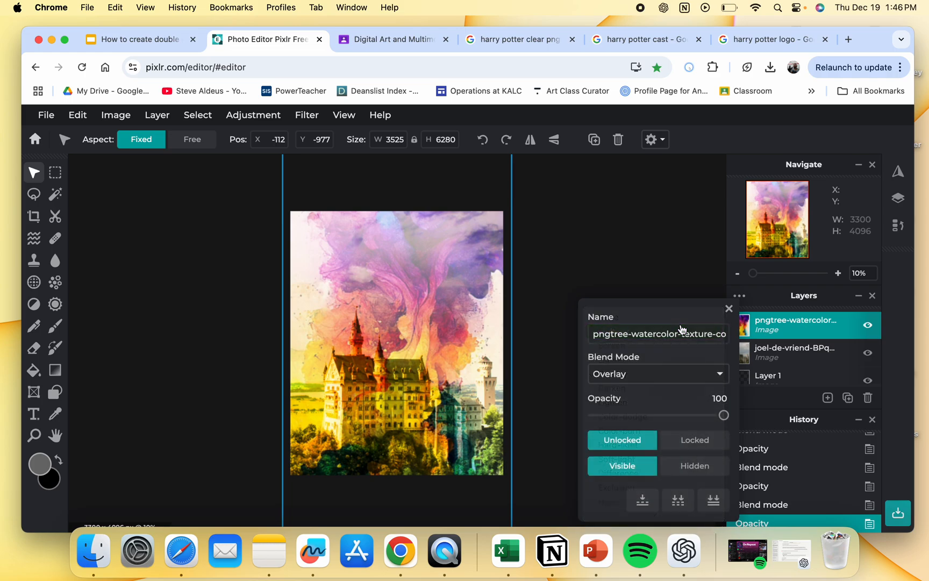
{"action": "left_click_drag", "start_coordinate": [724, 415], "coordinate": [664, 416]}
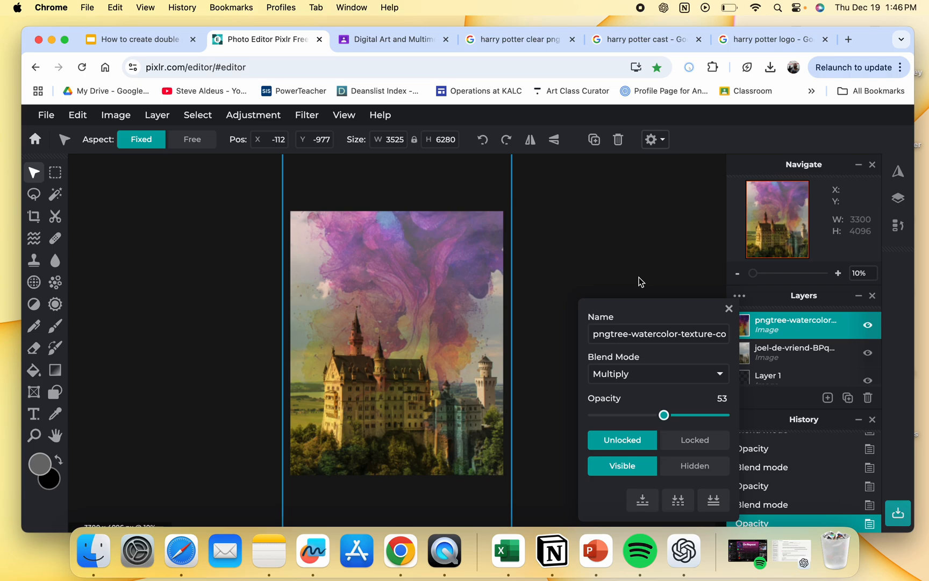
{"action": "left_click", "coordinate": [728, 307]}
Convert the castle photo layer to black and white with Auto B&W and deselect it.
{"action": "left_click", "coordinate": [791, 353]}
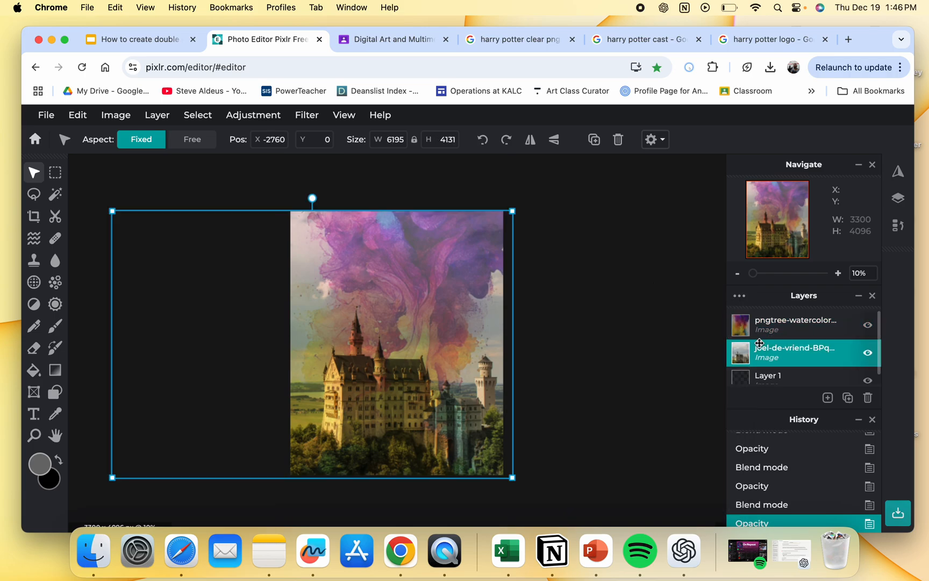
{"action": "left_click", "coordinate": [265, 116]}
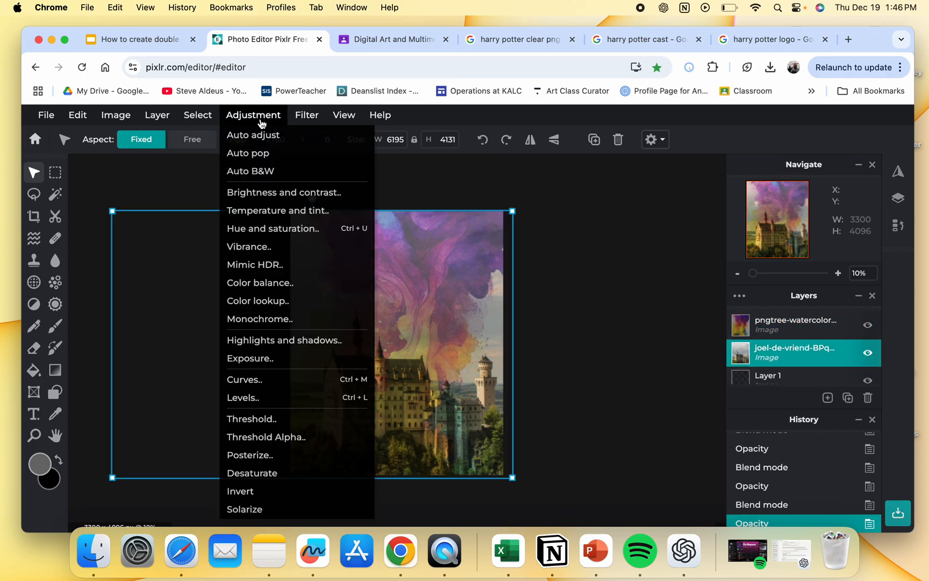
{"action": "left_click", "coordinate": [253, 170]}
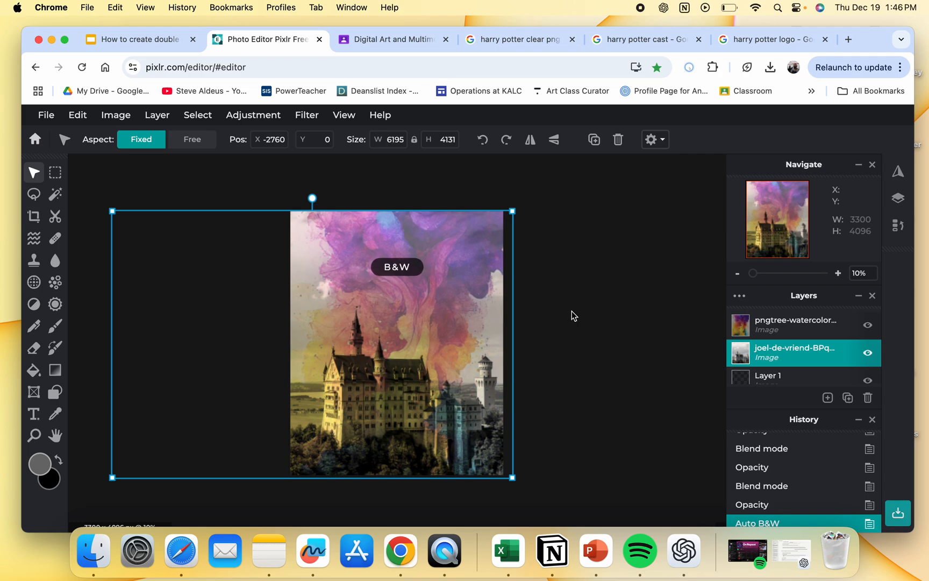
{"action": "left_click", "coordinate": [567, 308]}
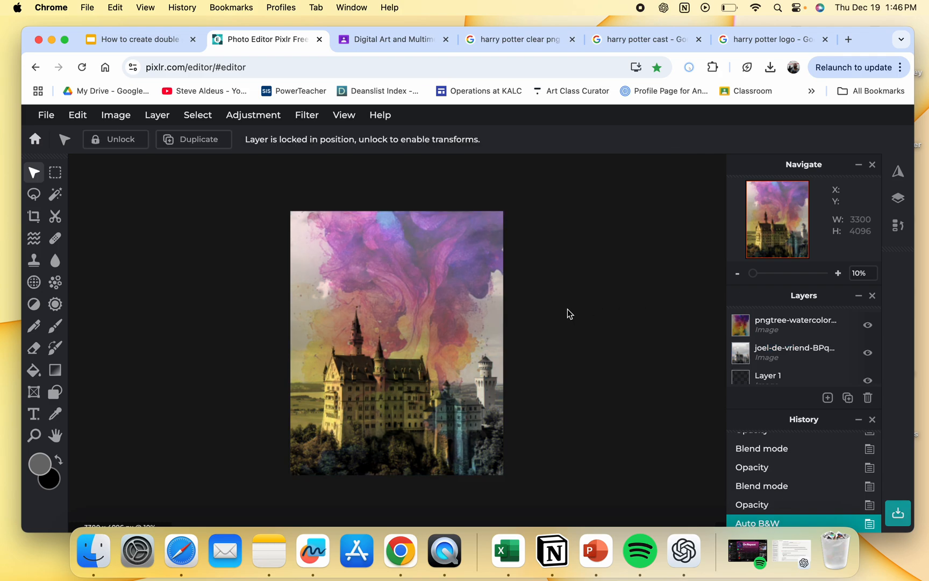
Add the Harry Potter transparent PNG from the Poster folder as a new image layer.
{"action": "left_click", "coordinate": [828, 397]}
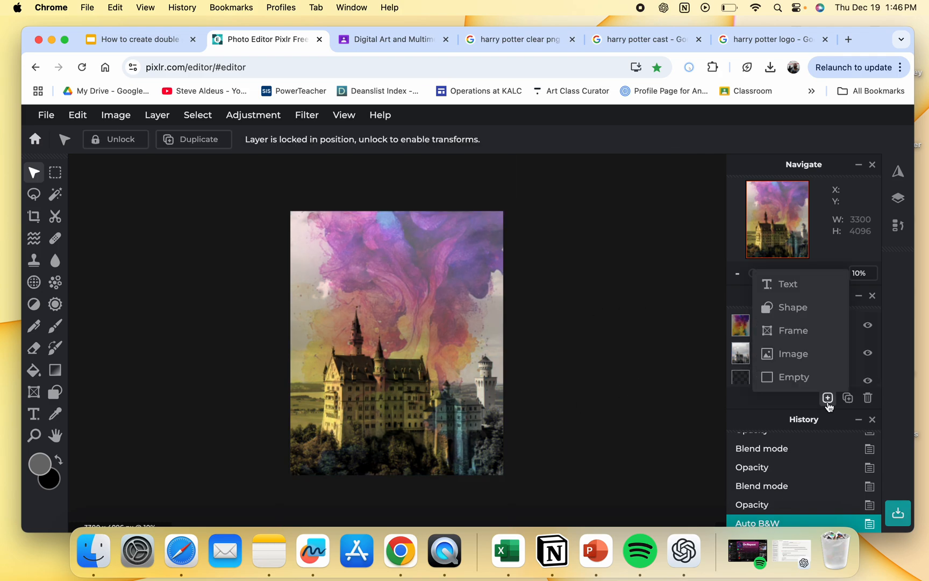
{"action": "left_click", "coordinate": [769, 356]}
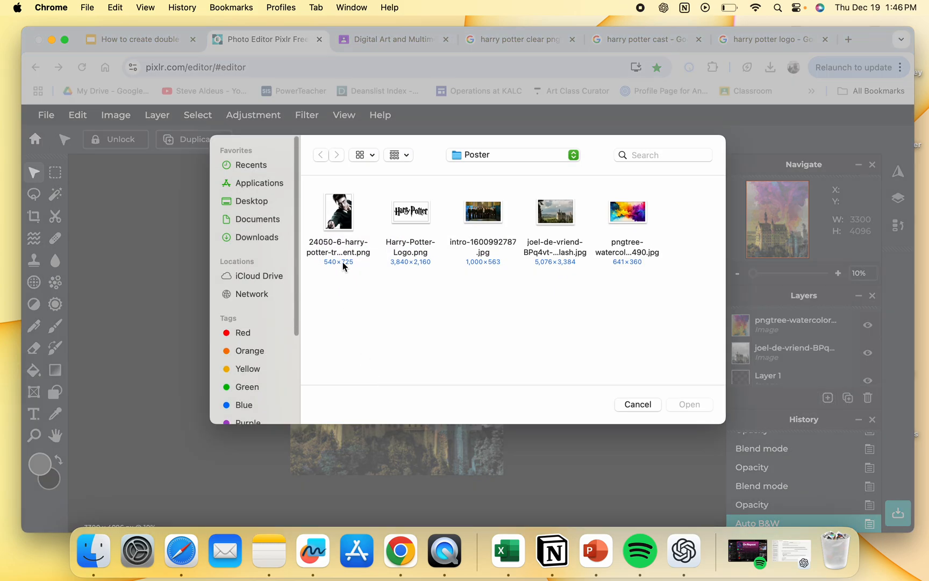
{"action": "double_click", "coordinate": [341, 220]}
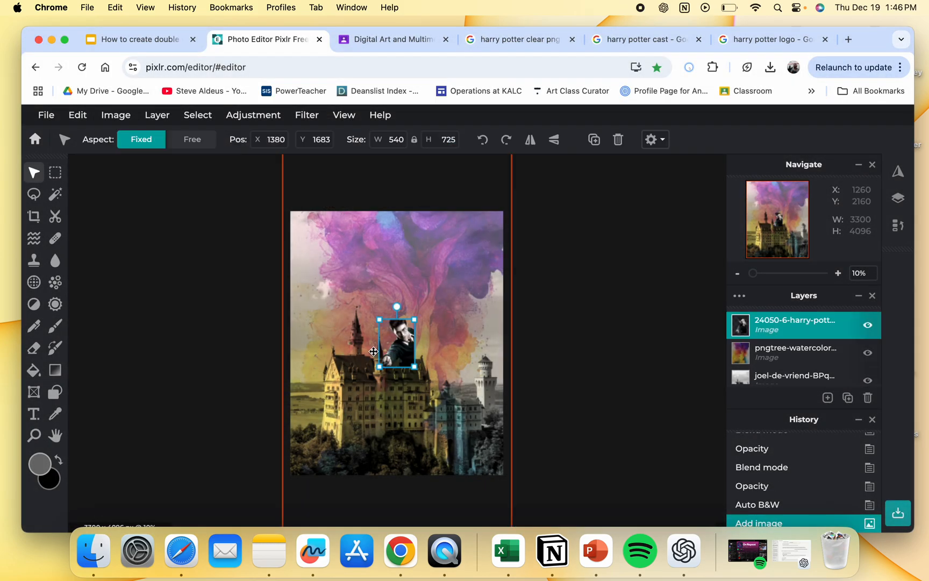
Enlarge the Harry Potter cutout to about 2326 × 3123 px, place it in the poster's lower-right corner and deselect it.
{"action": "left_click_drag", "start_coordinate": [379, 318], "coordinate": [305, 242]}
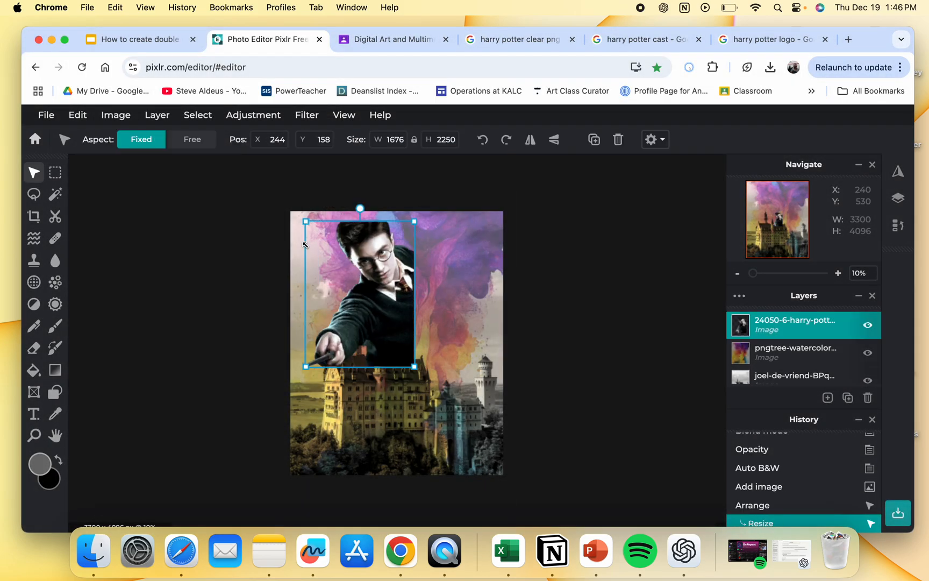
{"action": "left_click_drag", "start_coordinate": [415, 366], "coordinate": [493, 454]}
{"action": "left_click_drag", "start_coordinate": [466, 423], "coordinate": [482, 414]}
{"action": "left_click_drag", "start_coordinate": [504, 460], "coordinate": [513, 483]}
{"action": "mouse_move", "coordinate": [481, 442]}
{"action": "left_mouse_down"}
{"action": "mouse_move", "coordinate": [477, 460]}
{"action": "mouse_move", "coordinate": [480, 451]}
{"action": "left_mouse_up"}
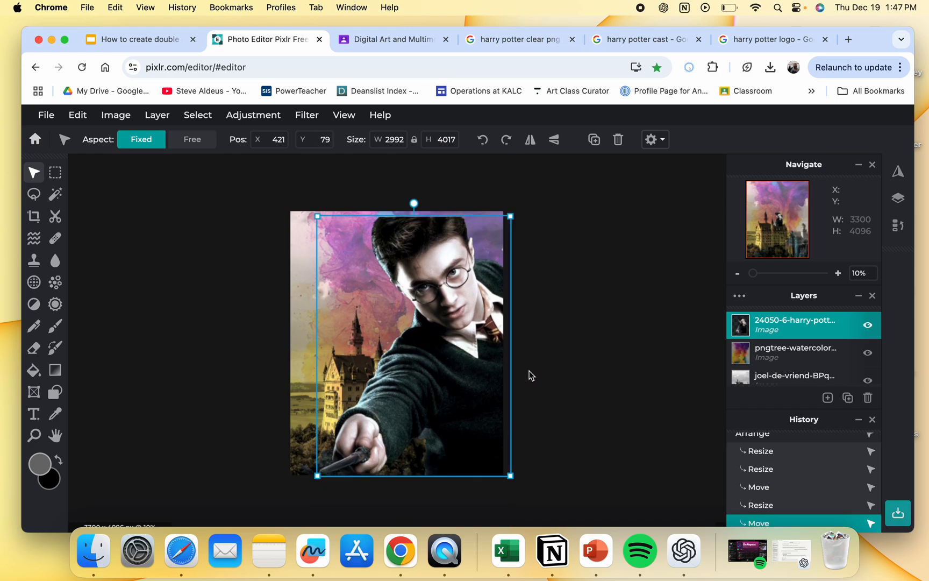
{"action": "left_click_drag", "start_coordinate": [511, 215], "coordinate": [468, 269]}
{"action": "left_click_drag", "start_coordinate": [431, 320], "coordinate": [468, 320]}
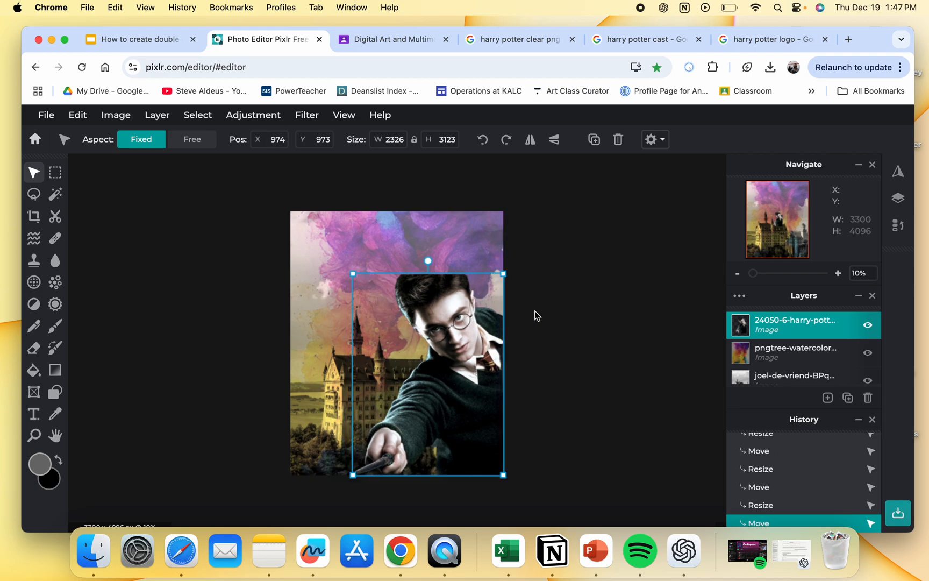
{"action": "left_click", "coordinate": [536, 316]}
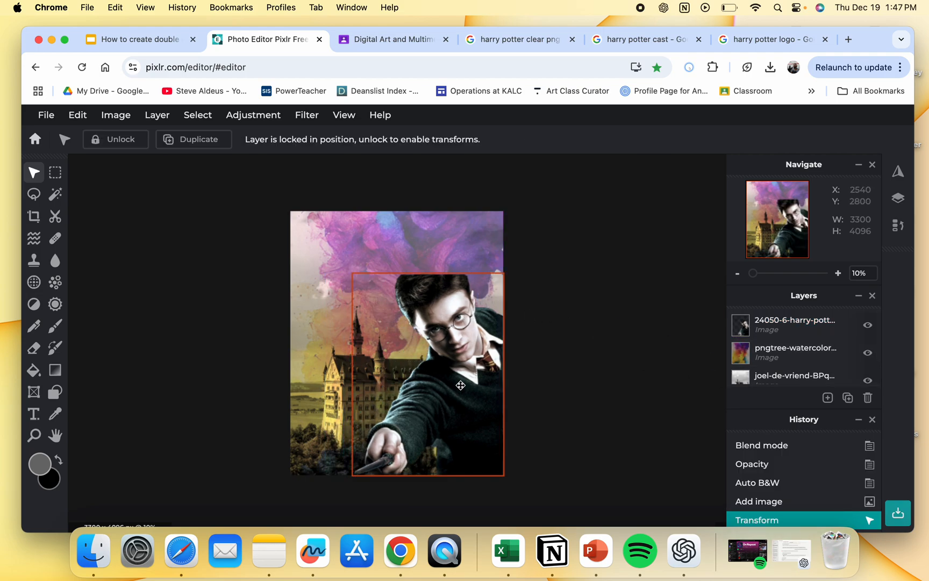
Lower the Harry Potter cutout layer's opacity to 58 and close the layer settings.
{"action": "left_click", "coordinate": [791, 325]}
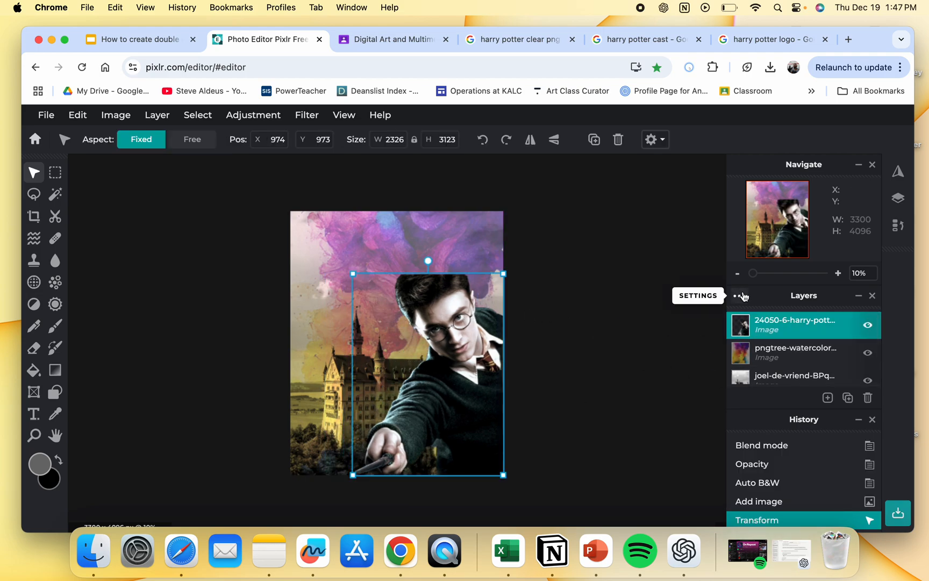
{"action": "left_click", "coordinate": [740, 296]}
{"action": "left_click_drag", "start_coordinate": [719, 414], "coordinate": [672, 418]}
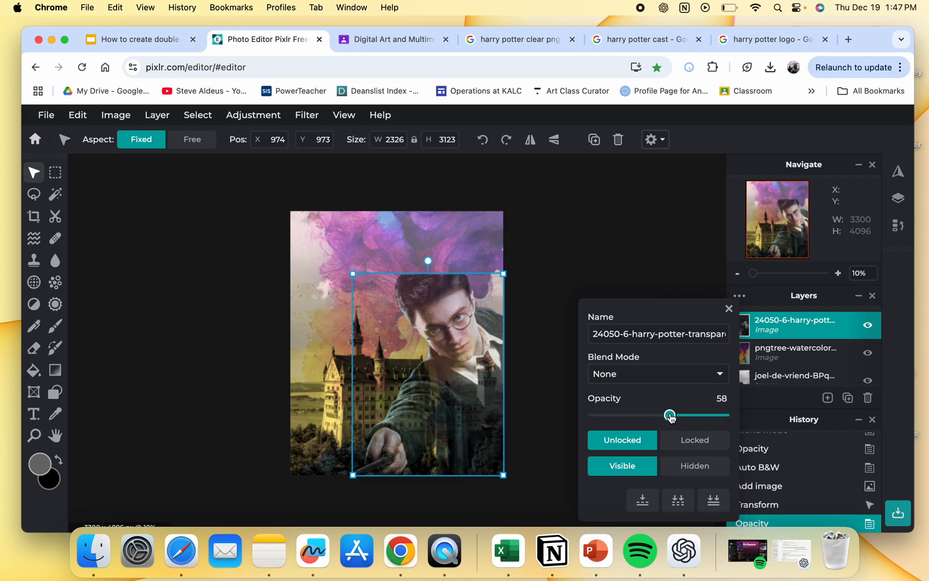
{"action": "left_click", "coordinate": [729, 309]}
Add the cast photo intro-1600992787.jpg as an image layer and enlarge it to about 3145 × 1770 px across the poster.
{"action": "left_click", "coordinate": [827, 398]}
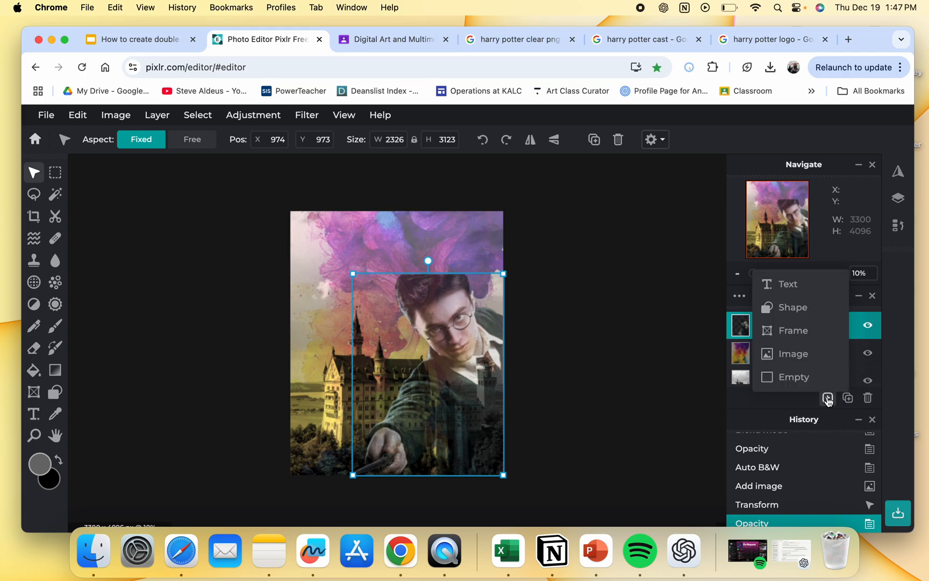
{"action": "left_click", "coordinate": [757, 353]}
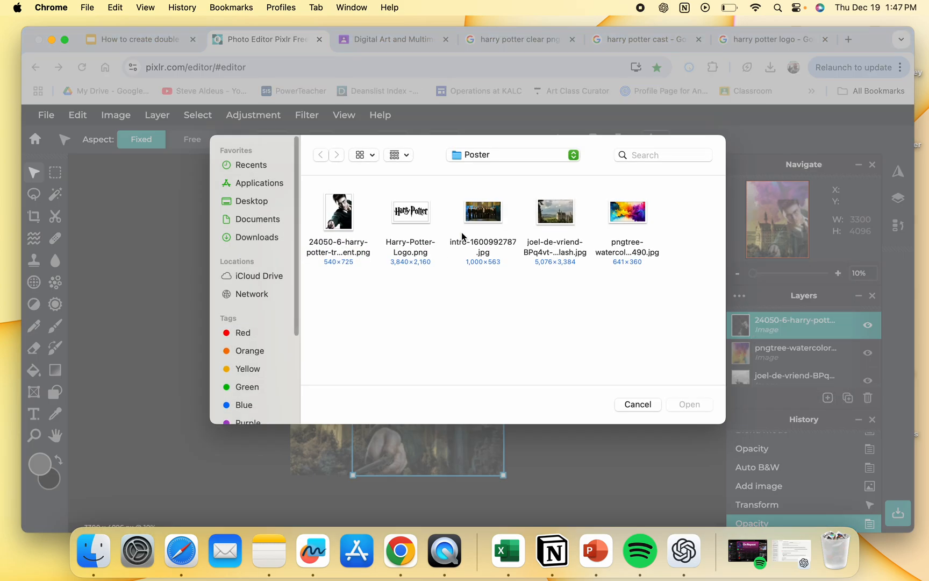
{"action": "double_click", "coordinate": [485, 214]}
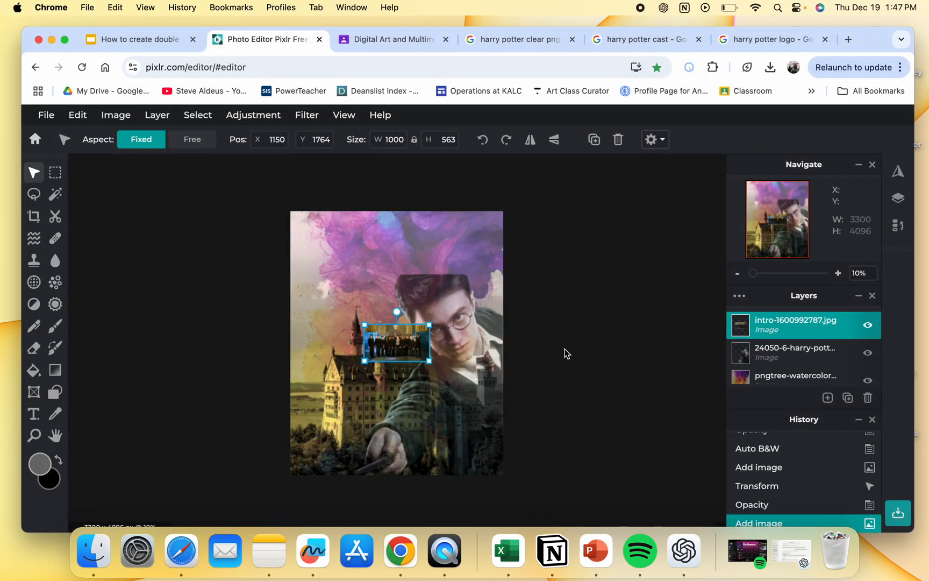
{"action": "left_click_drag", "start_coordinate": [361, 357], "coordinate": [300, 398]}
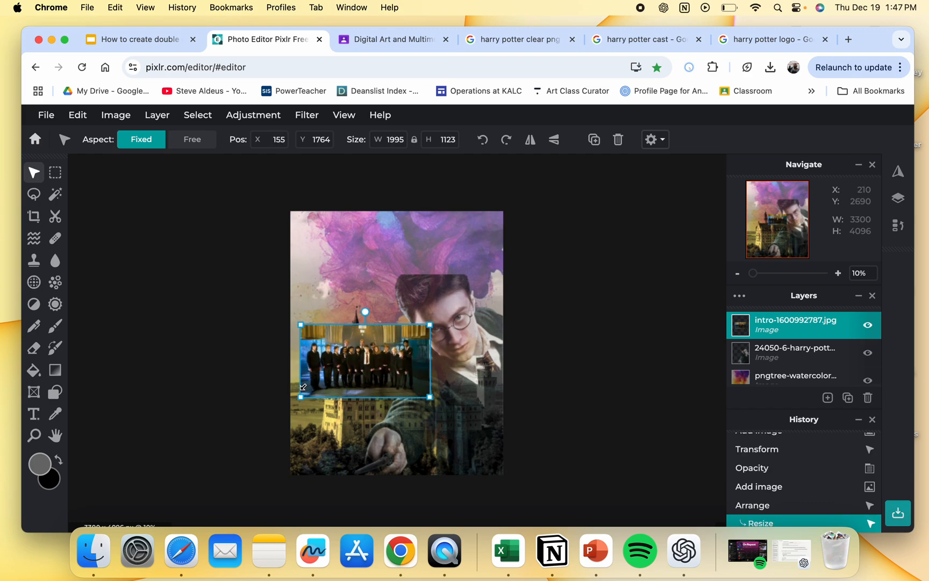
{"action": "left_click_drag", "start_coordinate": [430, 399], "coordinate": [504, 439]}
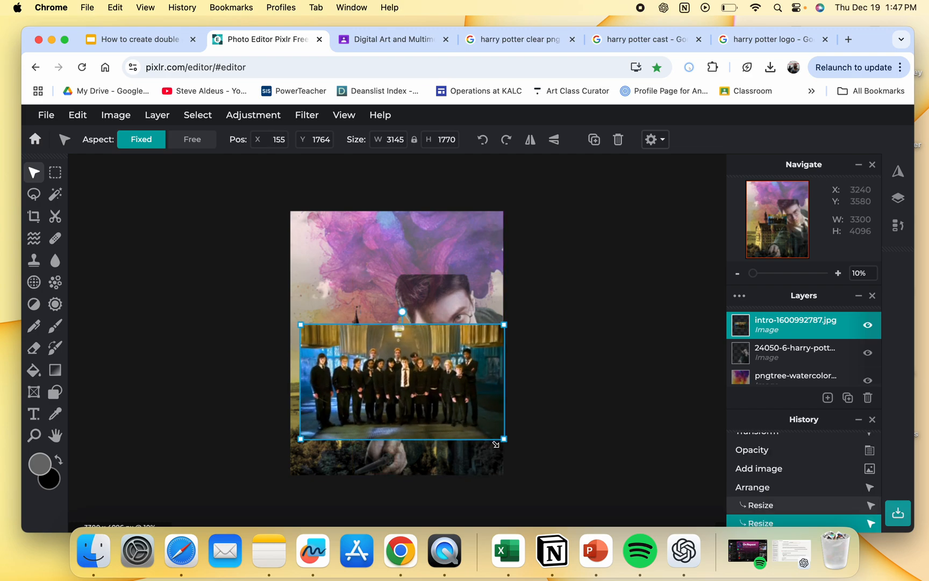
Try to remove the cast photo's background automatically with the AI cutout.
{"action": "left_click", "coordinate": [56, 216]}
{"action": "left_click", "coordinate": [112, 142]}
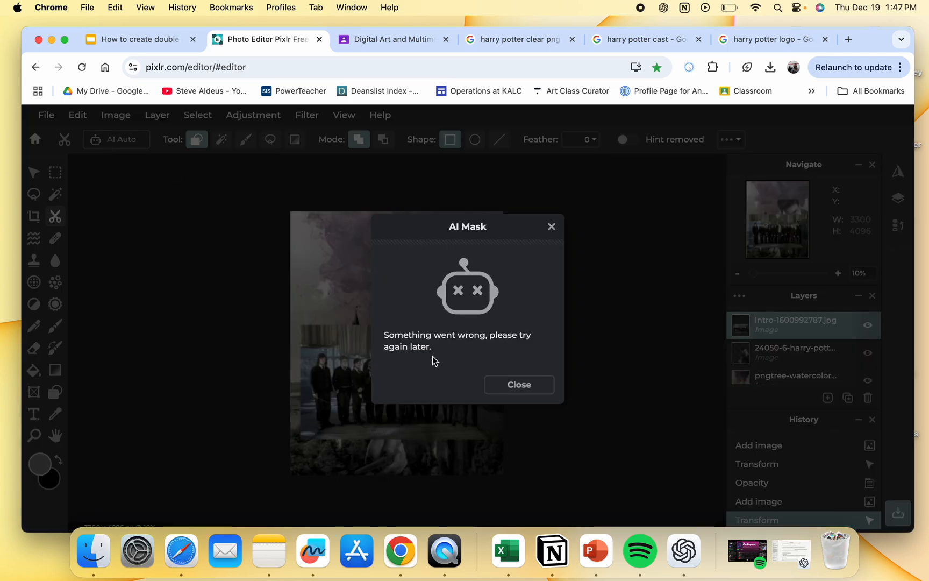
{"action": "left_click", "coordinate": [503, 384]}
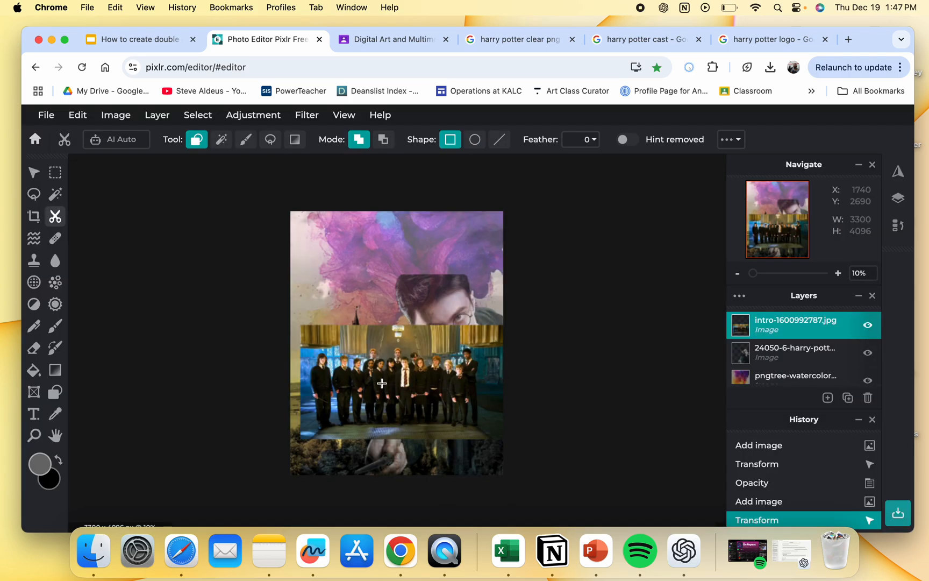
{"action": "left_click", "coordinate": [122, 143]}
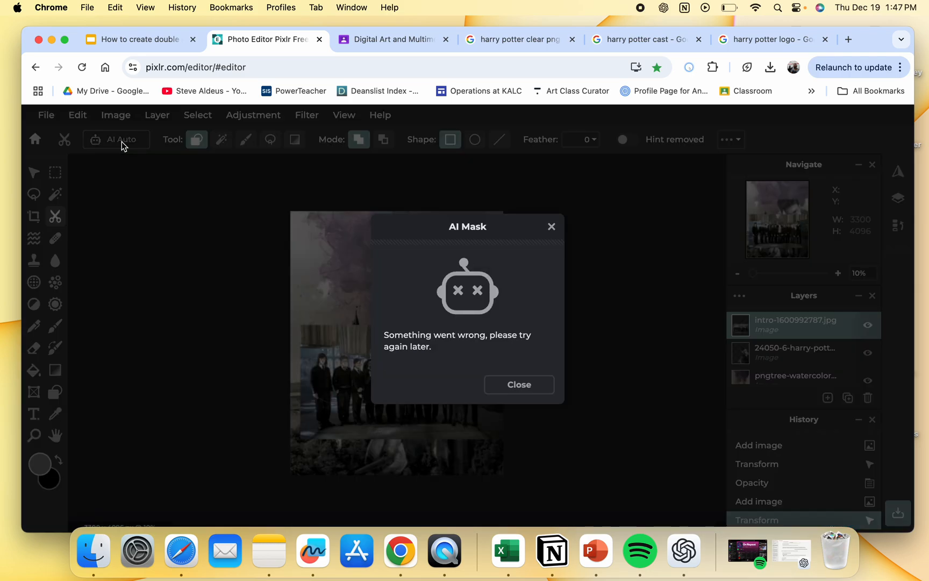
{"action": "left_click", "coordinate": [514, 384]}
{"action": "left_click", "coordinate": [812, 353]}
{"action": "left_click", "coordinate": [806, 331]}
{"action": "left_click", "coordinate": [114, 151]}
{"action": "left_click", "coordinate": [502, 385]}
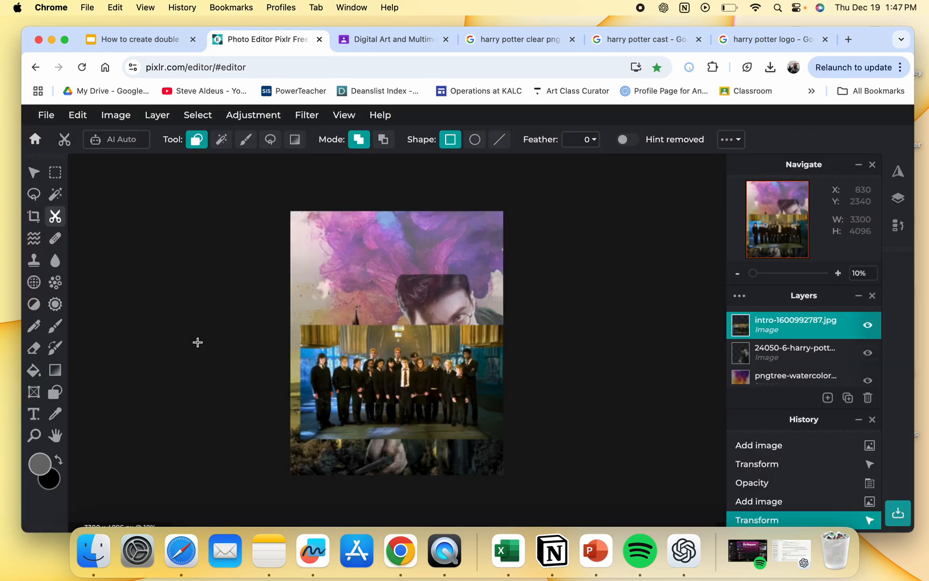
Erase the cast photo's outer edges with a soft 630 px eraser and move the photo down to about Y 2223.
{"action": "key", "text": "e"}
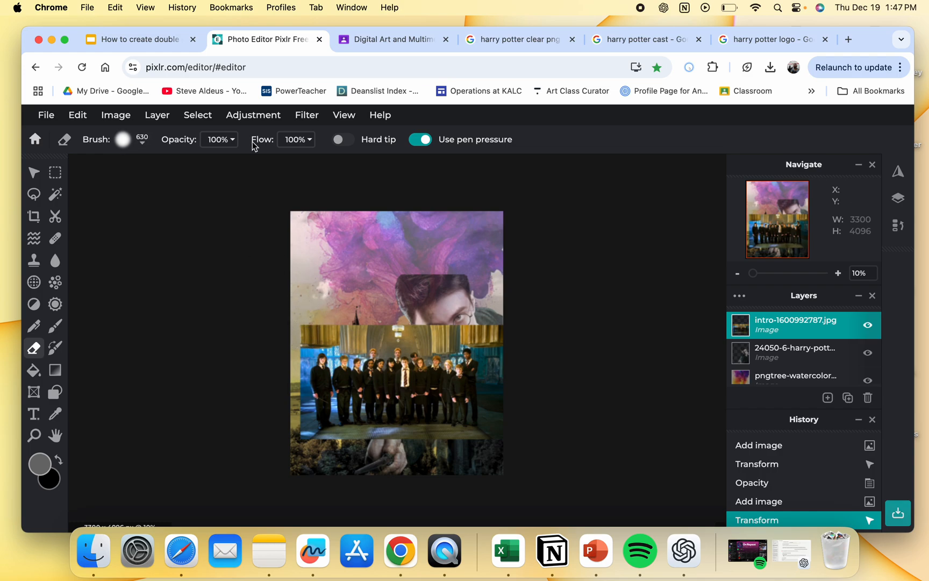
{"action": "left_click", "coordinate": [210, 118]}
{"action": "left_click", "coordinate": [124, 140]}
{"action": "left_click", "coordinate": [188, 221]}
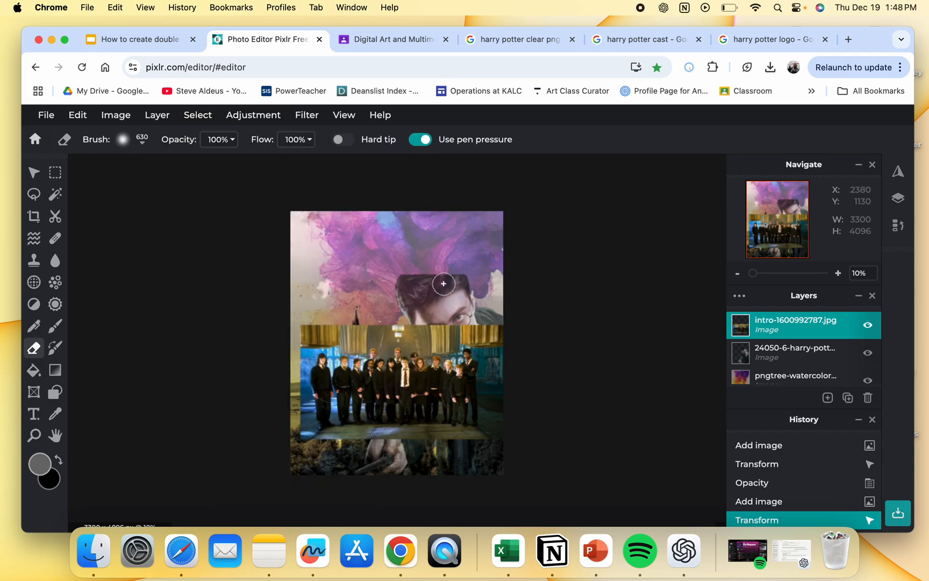
{"action": "mouse_move", "coordinate": [327, 326]}
{"action": "left_mouse_down"}
{"action": "mouse_move", "coordinate": [296, 327]}
{"action": "mouse_move", "coordinate": [294, 389]}
{"action": "mouse_move", "coordinate": [295, 347]}
{"action": "mouse_move", "coordinate": [291, 358]}
{"action": "mouse_move", "coordinate": [290, 370]}
{"action": "mouse_move", "coordinate": [307, 332]}
{"action": "mouse_move", "coordinate": [357, 323]}
{"action": "mouse_move", "coordinate": [328, 324]}
{"action": "mouse_move", "coordinate": [504, 320]}
{"action": "mouse_move", "coordinate": [445, 311]}
{"action": "mouse_move", "coordinate": [390, 329]}
{"action": "mouse_move", "coordinate": [497, 349]}
{"action": "mouse_move", "coordinate": [475, 320]}
{"action": "mouse_move", "coordinate": [503, 372]}
{"action": "mouse_move", "coordinate": [499, 427]}
{"action": "mouse_move", "coordinate": [465, 449]}
{"action": "mouse_move", "coordinate": [321, 444]}
{"action": "mouse_move", "coordinate": [293, 418]}
{"action": "mouse_move", "coordinate": [290, 370]}
{"action": "mouse_move", "coordinate": [311, 433]}
{"action": "left_mouse_up"}
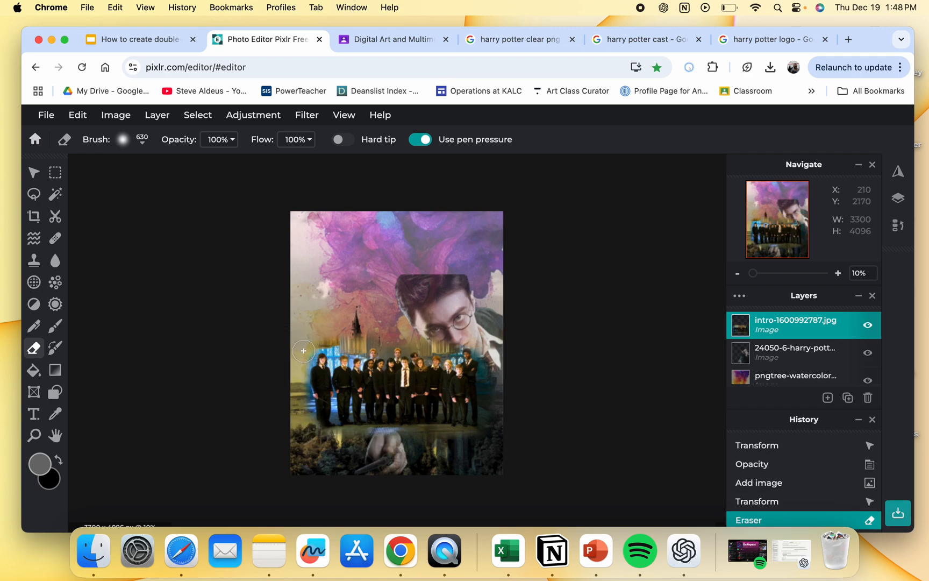
{"action": "left_click", "coordinate": [34, 172]}
{"action": "left_click_drag", "start_coordinate": [398, 439], "coordinate": [399, 437]}
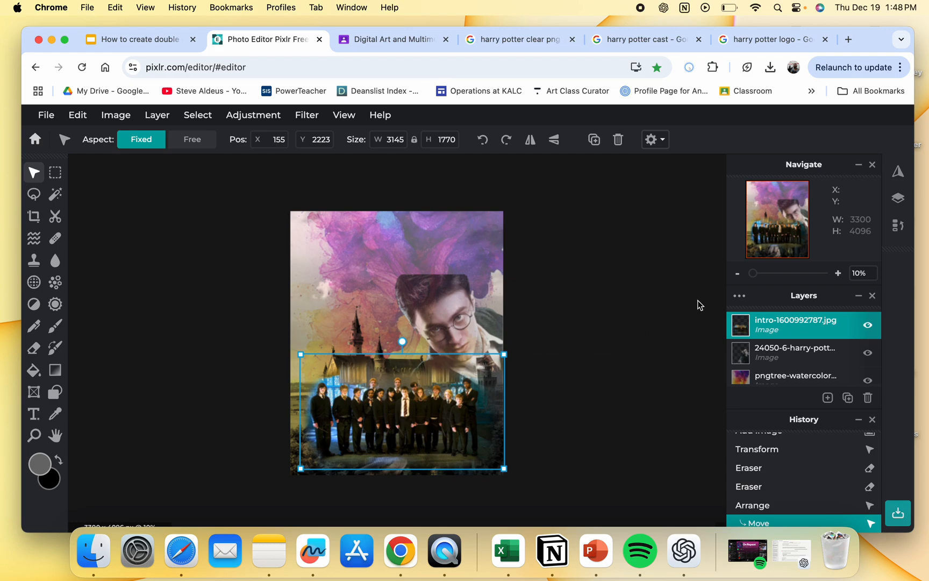
Try Multiply on the cast photo layer, settle on the Screen blend mode with an opacity of 79, and close the layer settings.
{"action": "left_click", "coordinate": [739, 296]}
{"action": "mouse_move", "coordinate": [705, 418]}
{"action": "left_mouse_down"}
{"action": "mouse_move", "coordinate": [680, 419]}
{"action": "mouse_move", "coordinate": [694, 419]}
{"action": "left_mouse_up"}
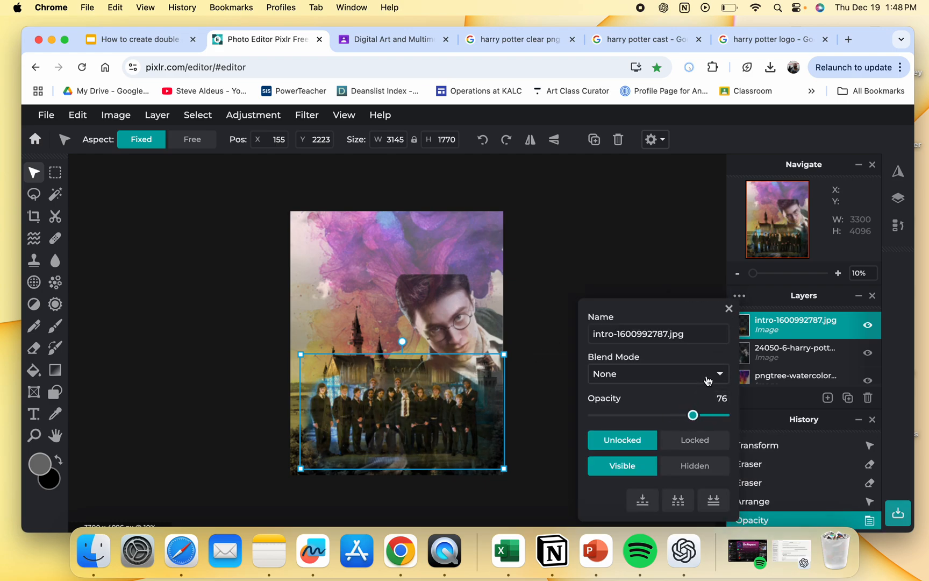
{"action": "left_click", "coordinate": [711, 375]}
{"action": "left_click", "coordinate": [679, 387]}
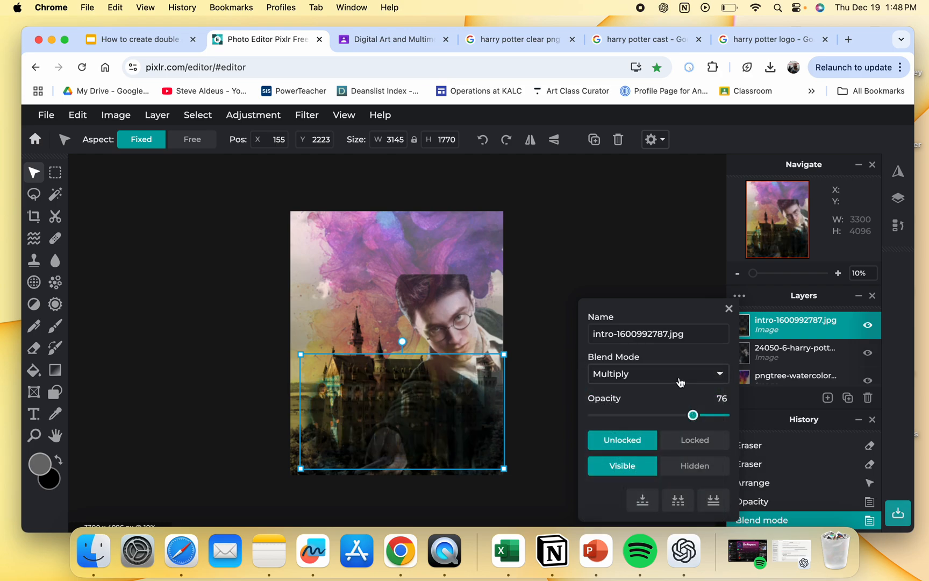
{"action": "left_click", "coordinate": [680, 382]}
{"action": "left_click", "coordinate": [670, 388]}
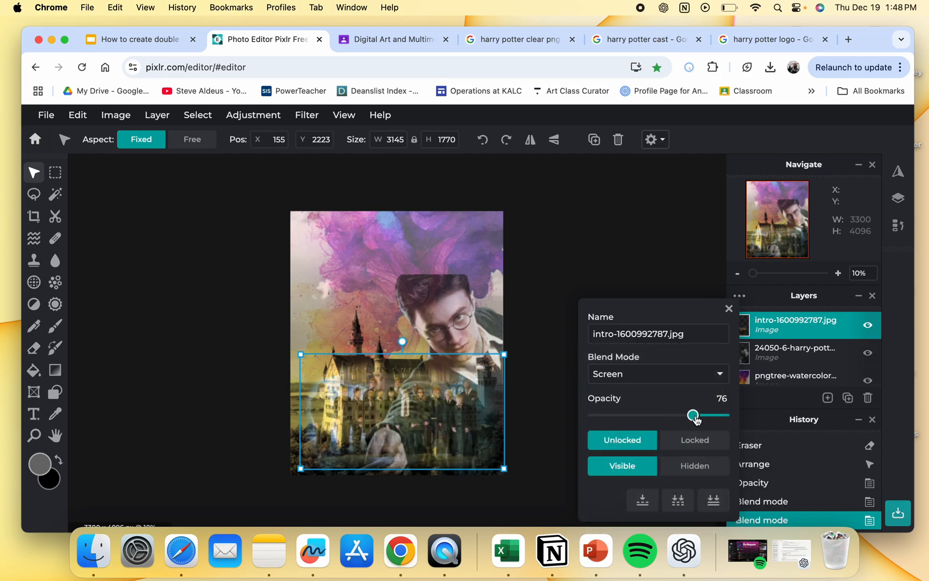
{"action": "mouse_move", "coordinate": [695, 421]}
{"action": "left_mouse_down"}
{"action": "mouse_move", "coordinate": [708, 421]}
{"action": "mouse_move", "coordinate": [698, 421]}
{"action": "left_mouse_up"}
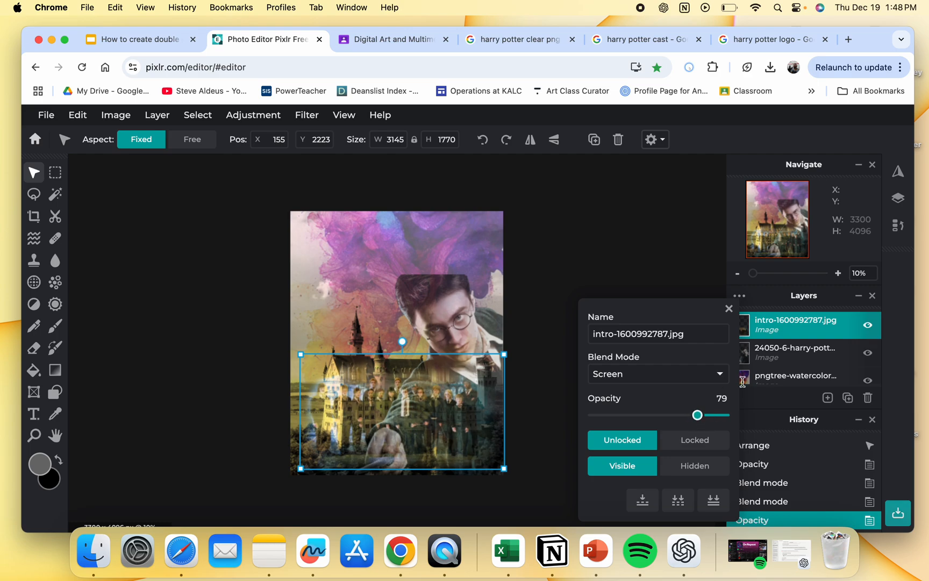
{"action": "left_click", "coordinate": [728, 307]}
Flip the Harry Potter cutout horizontally, tilt it counterclockwise and place it in the poster's upper-left corner with the wand pointing inward.
{"action": "left_click", "coordinate": [855, 363]}
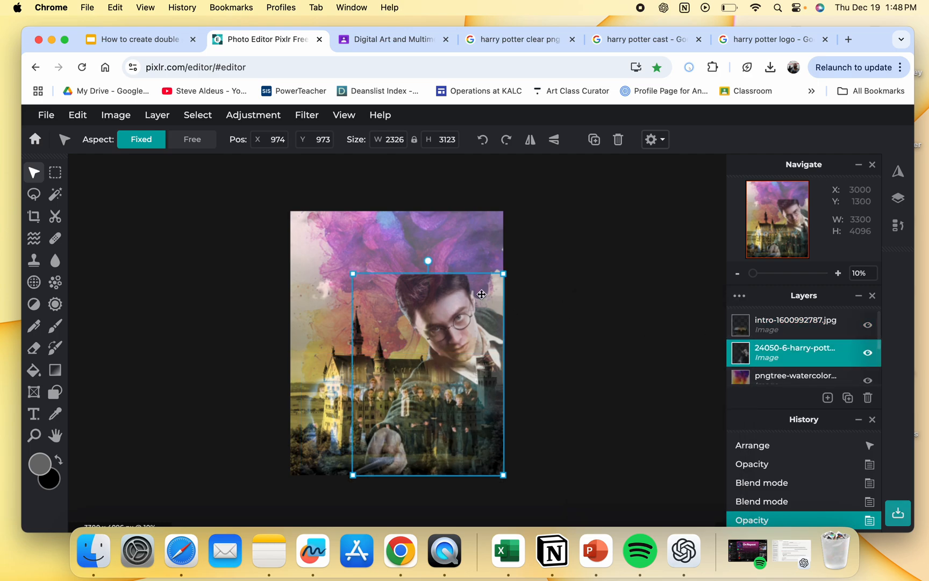
{"action": "left_click_drag", "start_coordinate": [461, 295], "coordinate": [362, 232]}
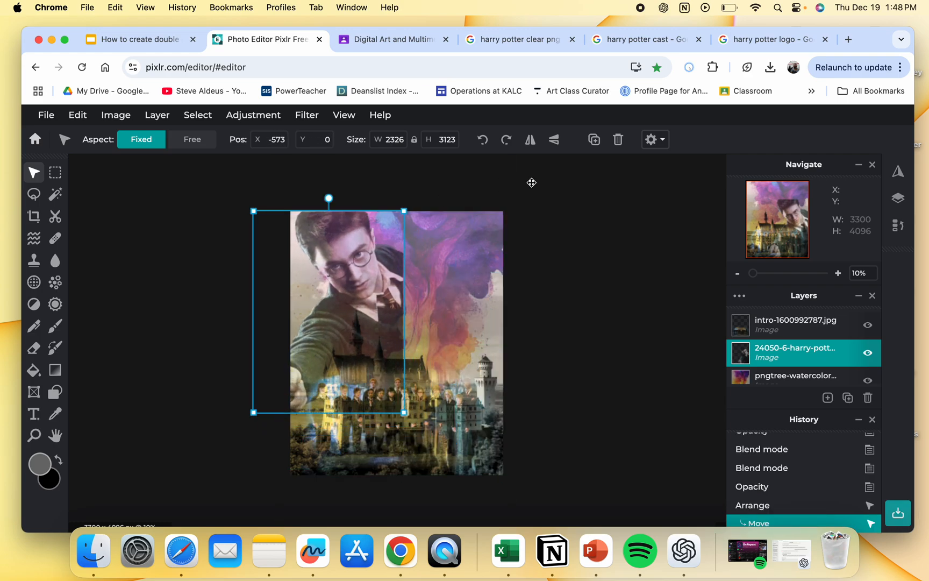
{"action": "left_click", "coordinate": [530, 139]}
{"action": "left_click_drag", "start_coordinate": [329, 198], "coordinate": [285, 207]}
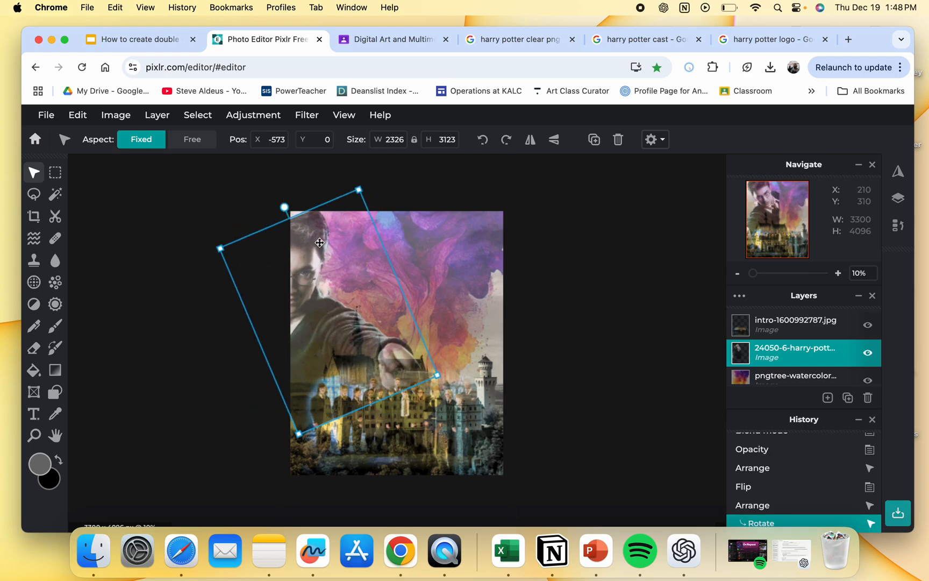
{"action": "left_click_drag", "start_coordinate": [349, 268], "coordinate": [373, 250]}
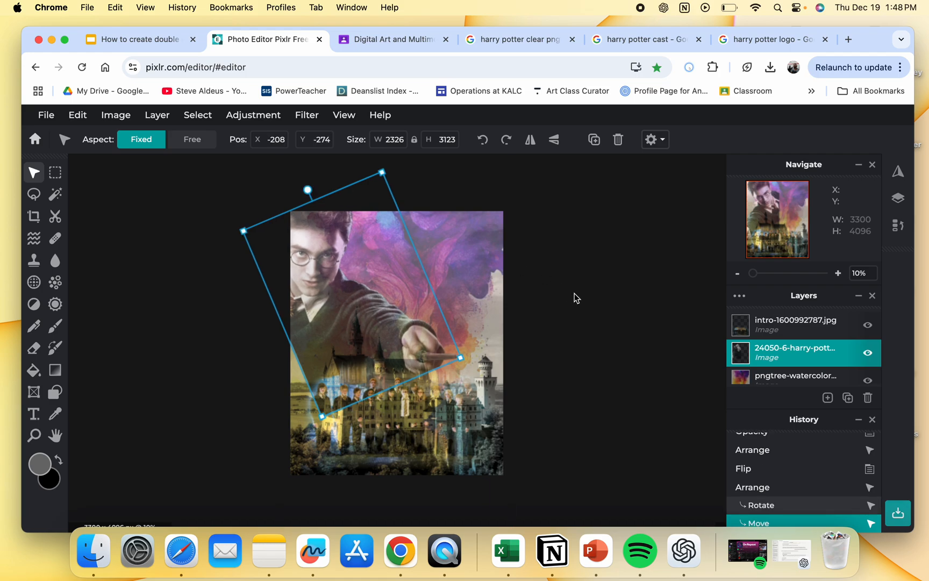
{"action": "left_click", "coordinate": [579, 302]}
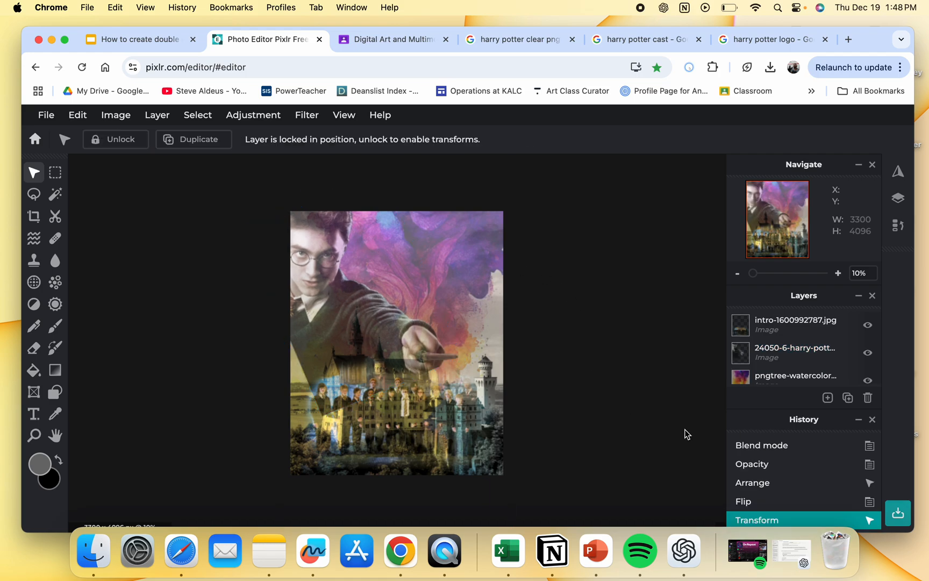
Raise the Harry Potter cutout layer's opacity to 73 and deselect it.
{"action": "left_click", "coordinate": [792, 360]}
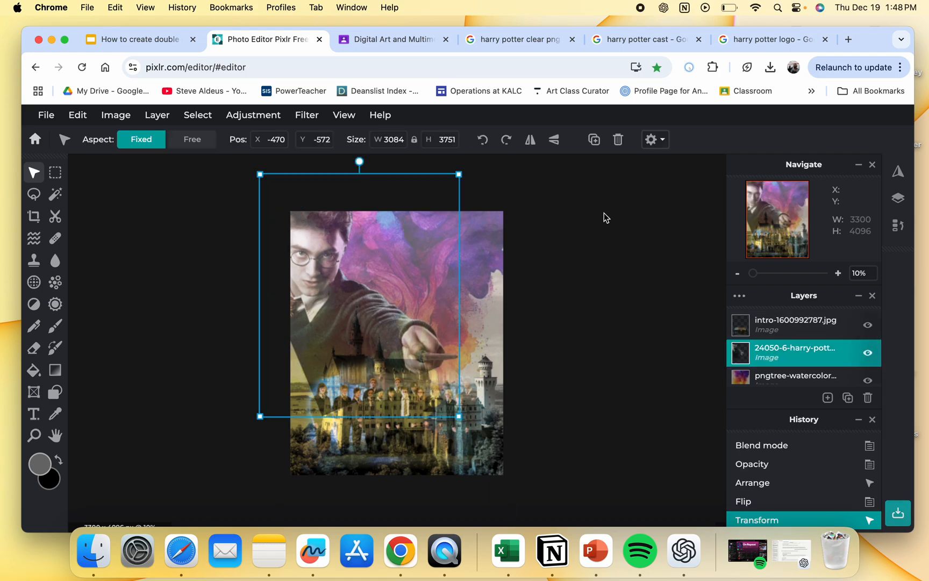
{"action": "left_click", "coordinate": [738, 291]}
{"action": "left_click_drag", "start_coordinate": [669, 414], "coordinate": [690, 415]}
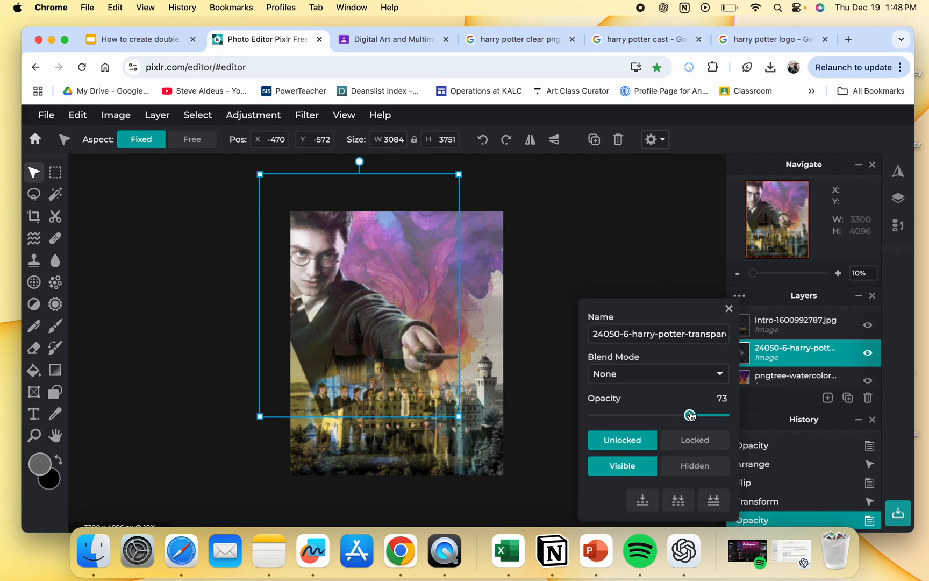
{"action": "left_click", "coordinate": [614, 279]}
Erase the upper-left edge of the cast photo layer with the soft 630 px eraser.
{"action": "key", "text": "e"}
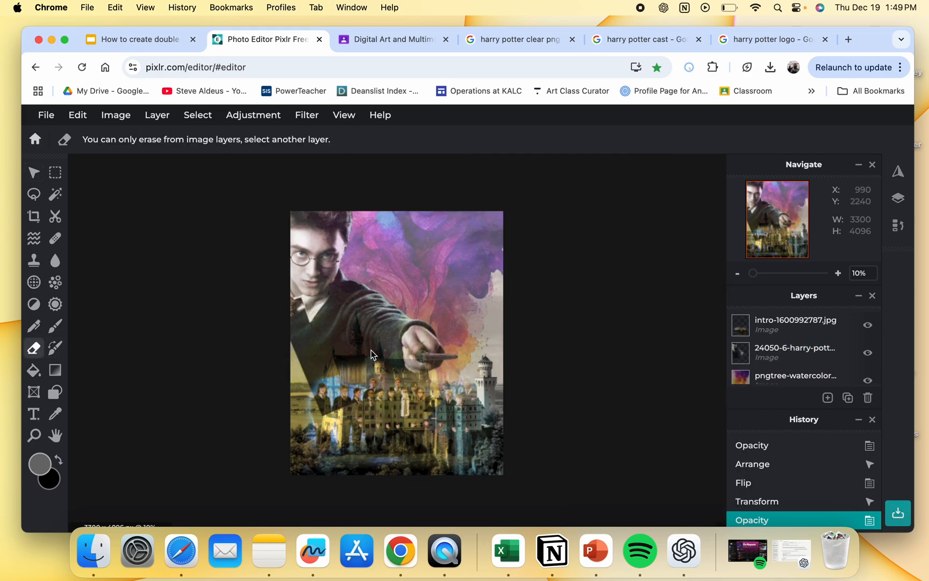
{"action": "left_click", "coordinate": [790, 324]}
{"action": "left_click_drag", "start_coordinate": [286, 347], "coordinate": [310, 380]}
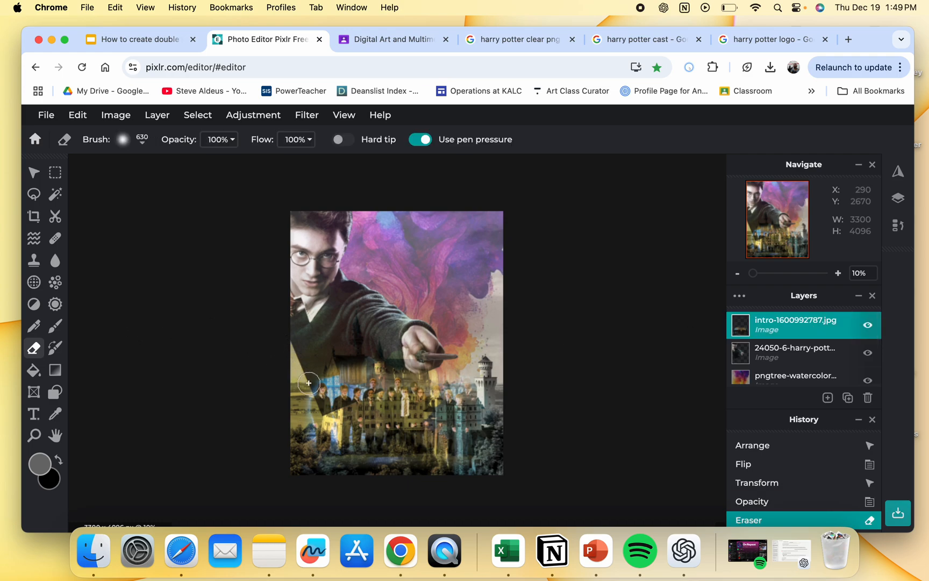
{"action": "left_click", "coordinate": [295, 343]}
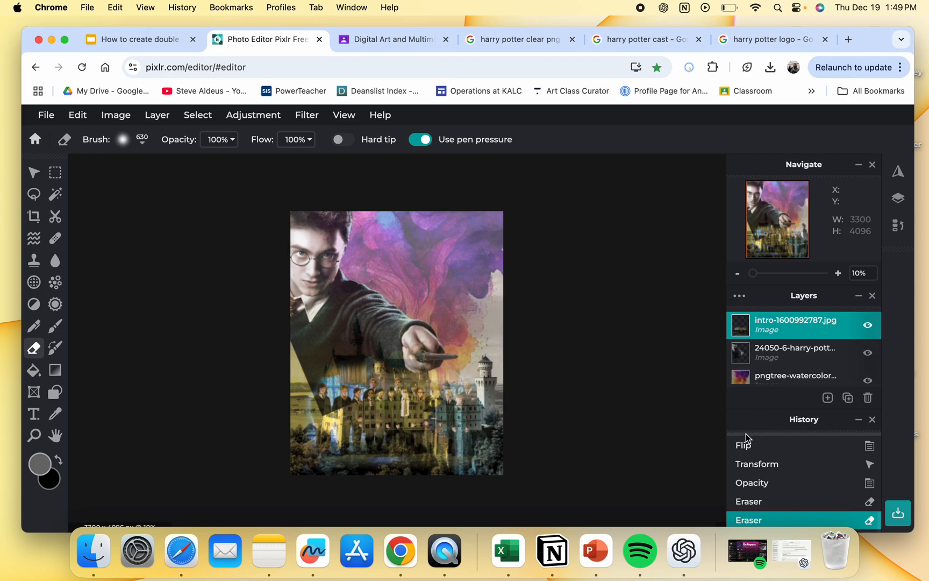
Erase the hard lower edge of the Harry Potter cutout layer where his robe overlaps the castle.
{"action": "left_click", "coordinate": [790, 359]}
{"action": "mouse_move", "coordinate": [294, 345]}
{"action": "left_mouse_down"}
{"action": "mouse_move", "coordinate": [319, 400]}
{"action": "mouse_move", "coordinate": [339, 408]}
{"action": "mouse_move", "coordinate": [325, 404]}
{"action": "mouse_move", "coordinate": [319, 396]}
{"action": "mouse_move", "coordinate": [360, 405]}
{"action": "mouse_move", "coordinate": [374, 399]}
{"action": "mouse_move", "coordinate": [307, 379]}
{"action": "mouse_move", "coordinate": [390, 393]}
{"action": "left_mouse_up"}
{"action": "left_click_drag", "start_coordinate": [333, 377], "coordinate": [215, 333]}
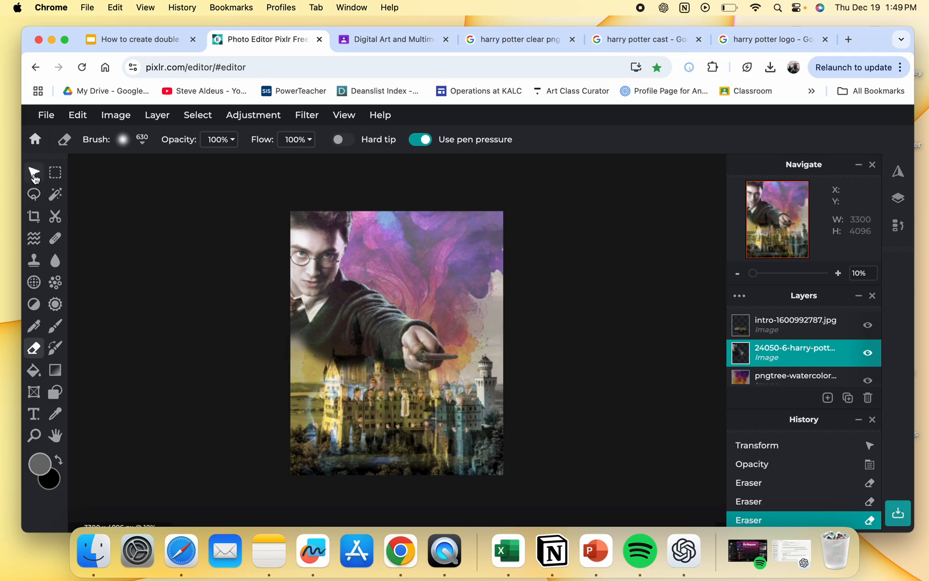
Try moving the Harry Potter cutout down and to the right, and undo the move.
{"action": "left_click", "coordinate": [34, 173]}
{"action": "left_click_drag", "start_coordinate": [342, 332], "coordinate": [357, 347]}
{"action": "key", "text": "super+z"}
{"action": "key", "text": "super+z"}
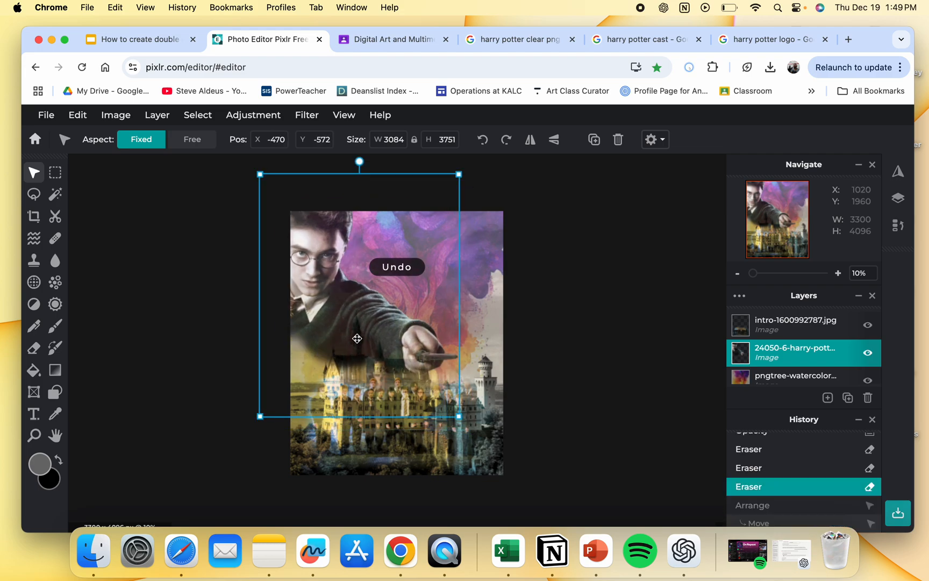
Enlarge the Harry Potter cutout slightly, shift it a little to the right and deselect it.
{"action": "left_click_drag", "start_coordinate": [459, 416], "coordinate": [467, 421]}
{"action": "left_click", "coordinate": [400, 361]}
{"action": "left_click_drag", "start_coordinate": [374, 334], "coordinate": [378, 332]}
{"action": "left_click", "coordinate": [609, 312]}
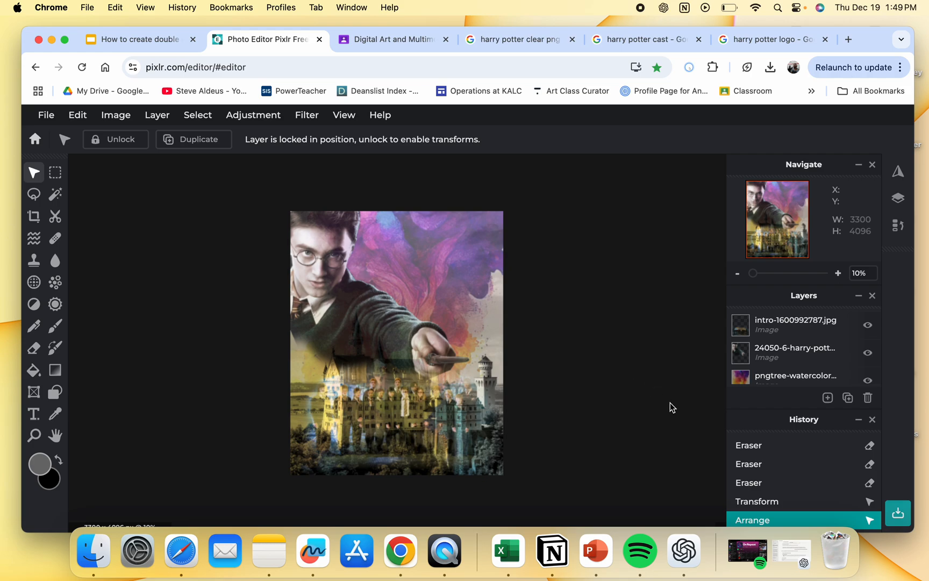
Raise the cast photo layer's opacity to 100, try Multiply and settle on the blend mode None.
{"action": "left_click", "coordinate": [809, 332]}
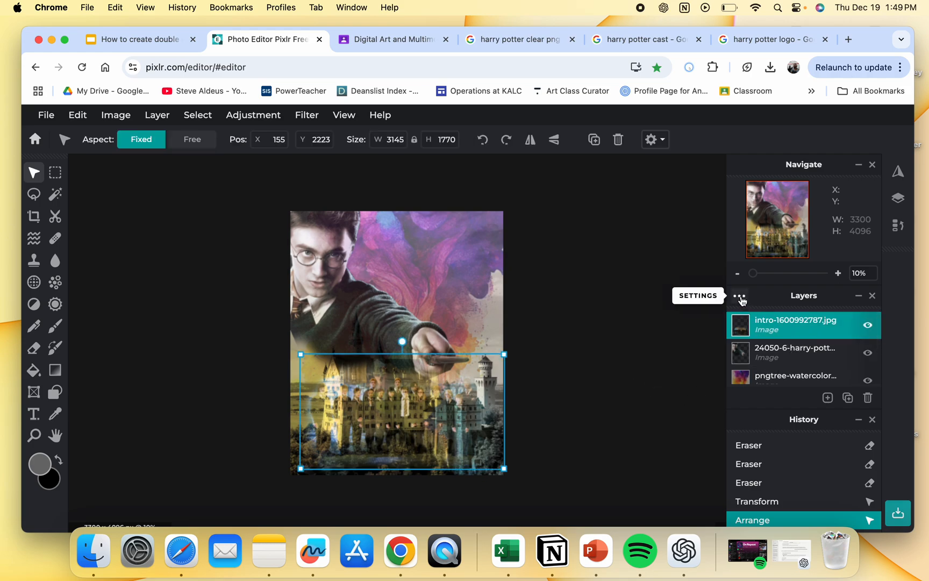
{"action": "left_click", "coordinate": [740, 295]}
{"action": "left_click_drag", "start_coordinate": [705, 419], "coordinate": [729, 411]}
{"action": "left_click", "coordinate": [697, 373]}
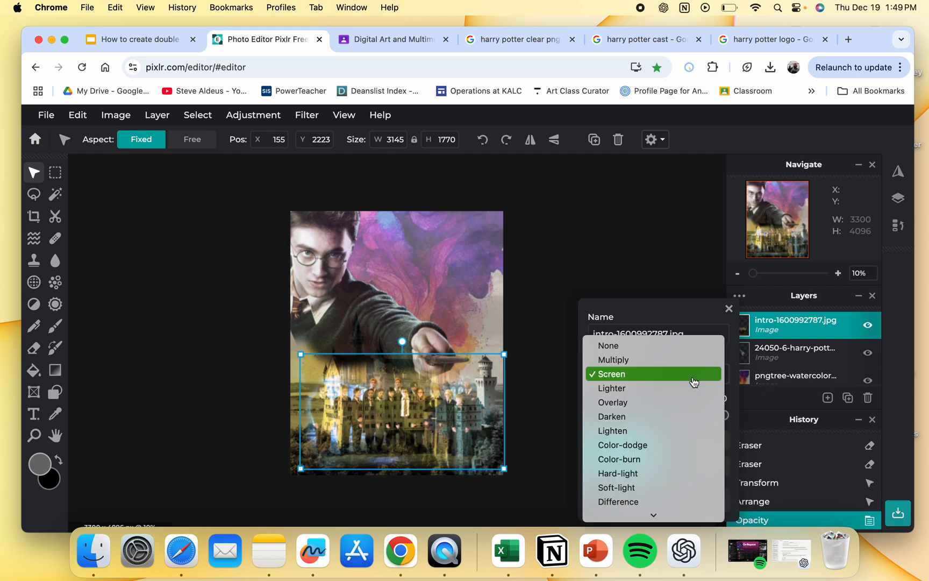
{"action": "left_click", "coordinate": [682, 367]}
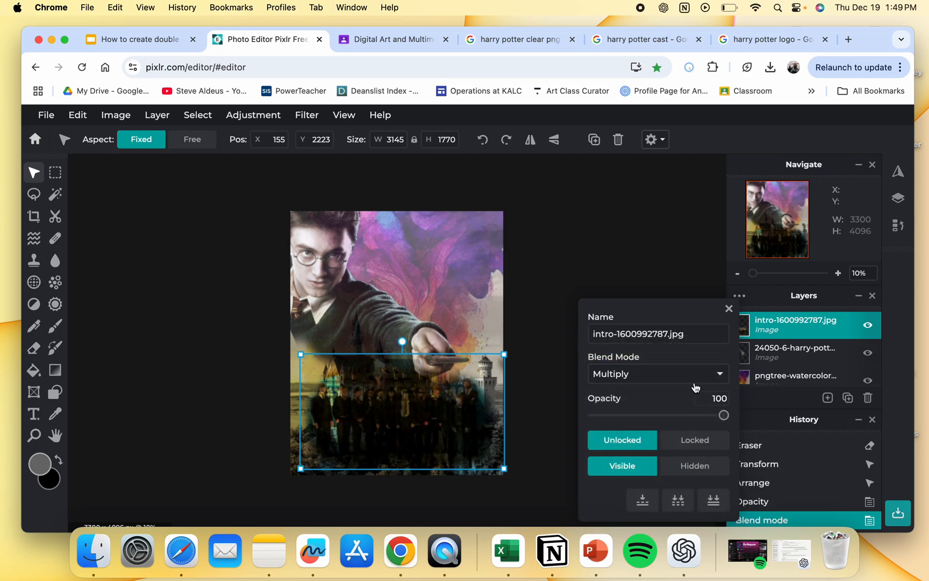
{"action": "left_click", "coordinate": [694, 375]}
{"action": "left_click", "coordinate": [681, 364]}
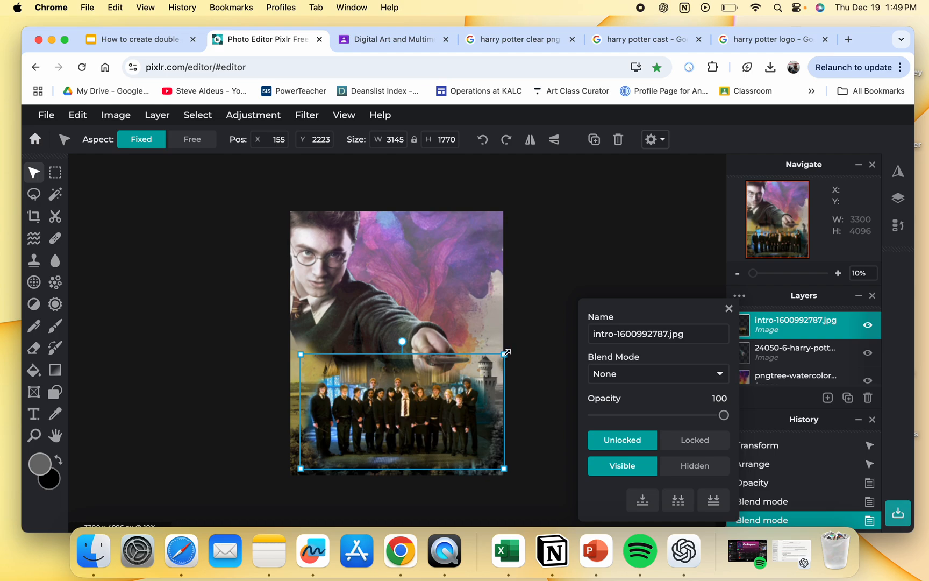
Shrink the cast photo to about 2466 × 1388, center it in front of the castle and deselect it.
{"action": "left_click_drag", "start_coordinate": [505, 354], "coordinate": [463, 394]}
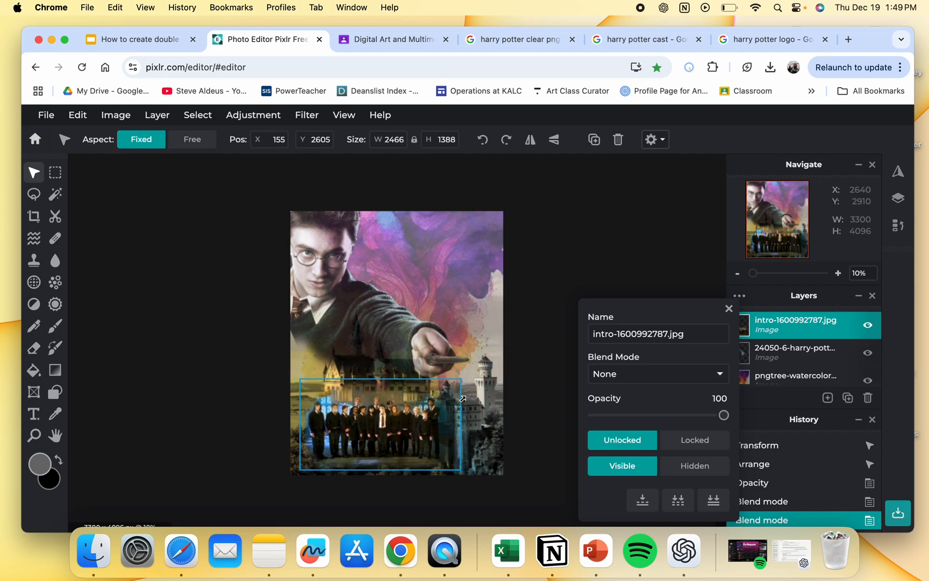
{"action": "left_click_drag", "start_coordinate": [407, 435], "coordinate": [425, 427]}
{"action": "left_click", "coordinate": [563, 260]}
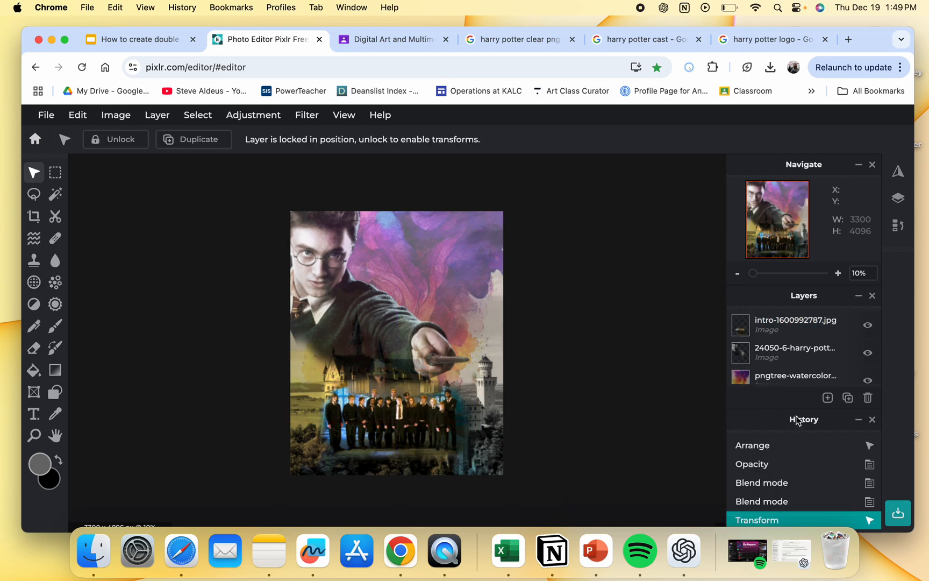
Add Harry-Potter-Logo.png from the Poster folder as a new image layer.
{"action": "left_click", "coordinate": [827, 398]}
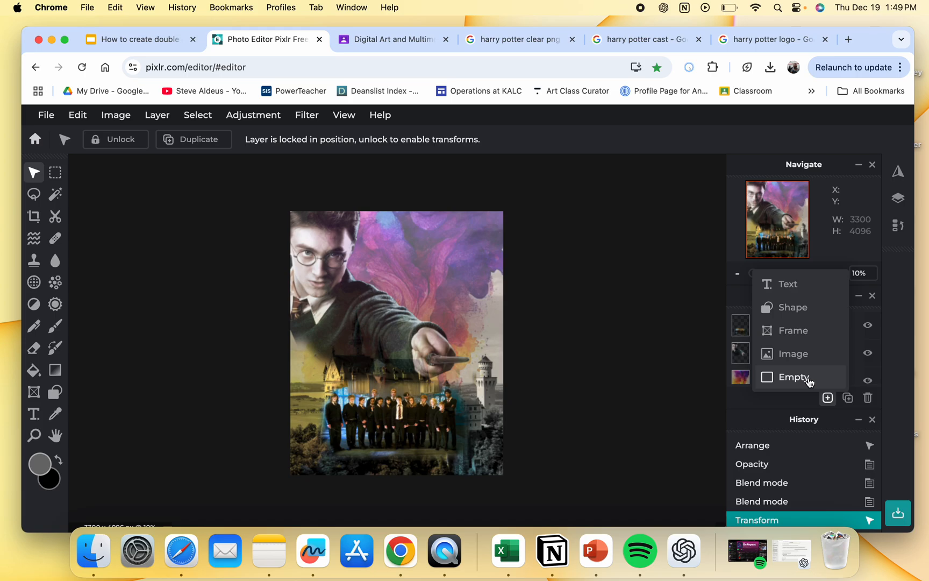
{"action": "left_click", "coordinate": [813, 356]}
{"action": "double_click", "coordinate": [425, 215]}
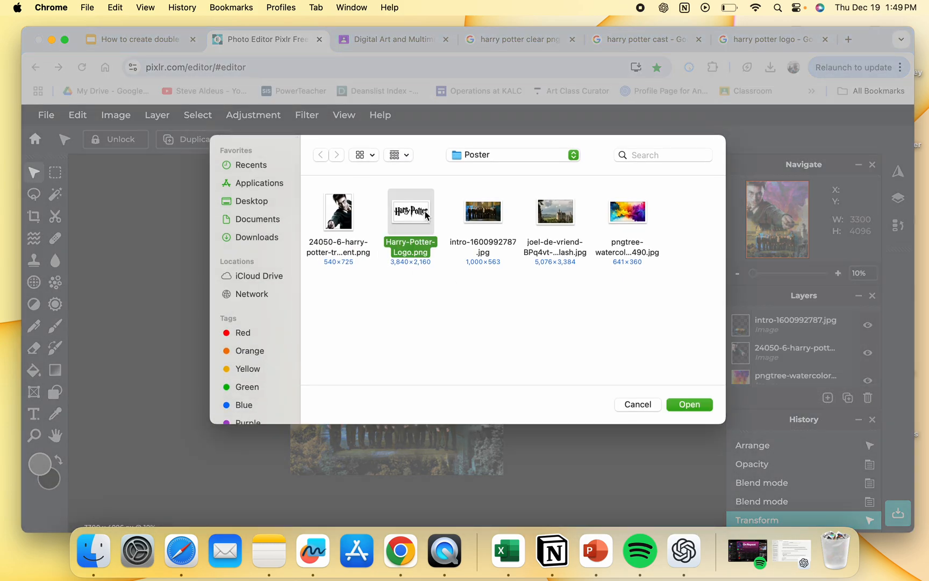
Shrink the Harry Potter logo to about 2244 × 1262 and place it in the poster's upper-right area beside Harry's face.
{"action": "left_click_drag", "start_coordinate": [409, 311], "coordinate": [454, 251]}
{"action": "left_click_drag", "start_coordinate": [406, 280], "coordinate": [436, 242]}
{"action": "left_click_drag", "start_coordinate": [310, 312], "coordinate": [344, 292]}
{"action": "left_click_drag", "start_coordinate": [380, 249], "coordinate": [403, 247]}
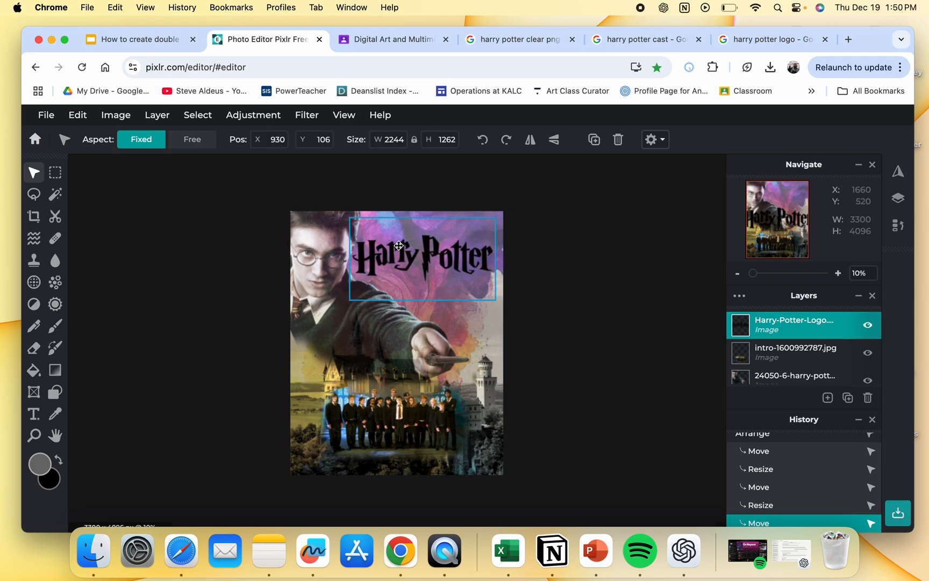
{"action": "left_click", "coordinate": [542, 255]}
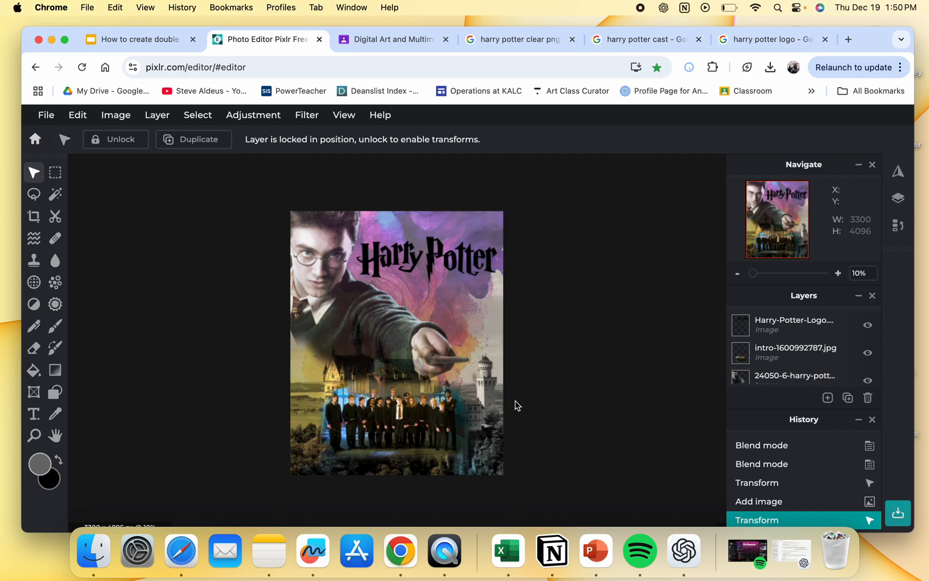
Move the cast photo up slightly to about Y 2326.
{"action": "left_click_drag", "start_coordinate": [417, 412], "coordinate": [417, 403]}
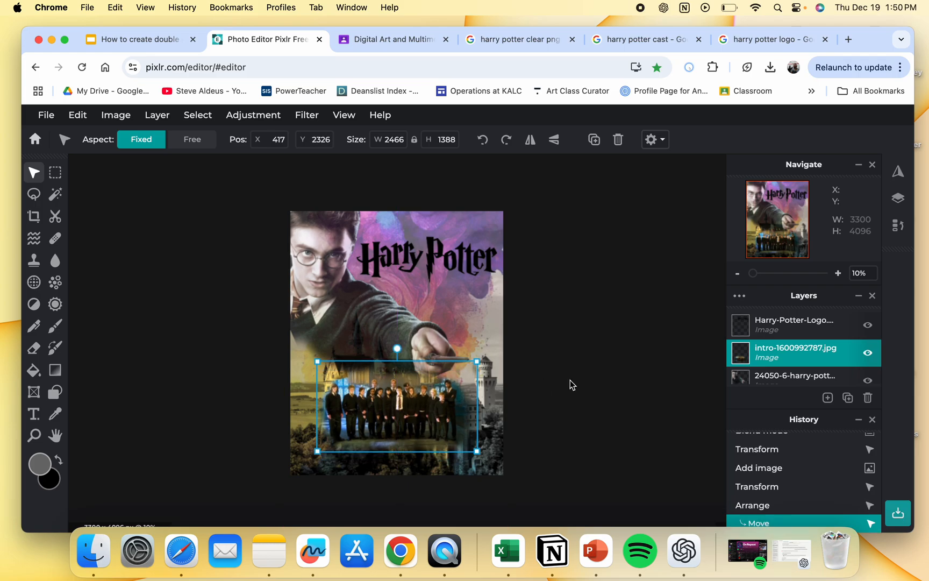
{"action": "key", "text": "super+z"}
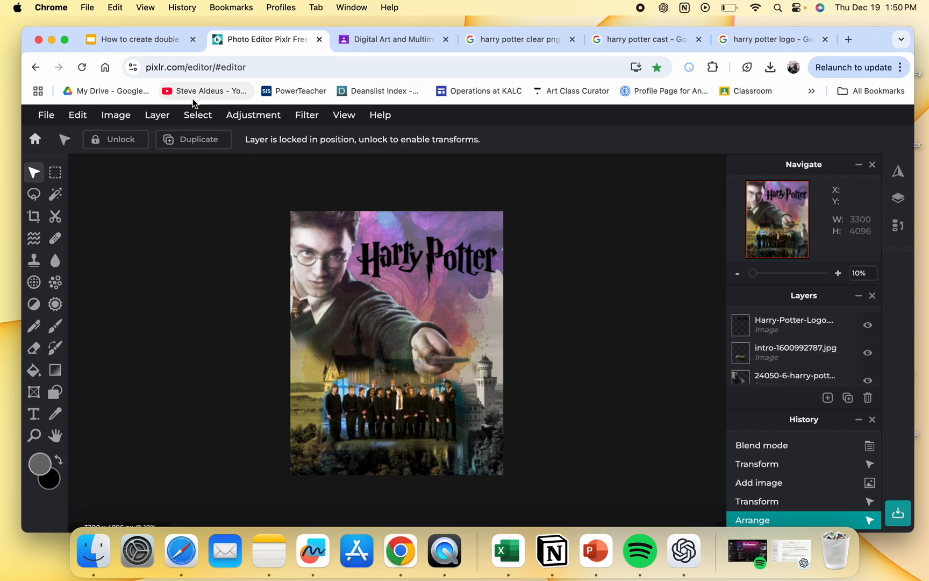
Switch to the Google Classroom stream and copy the filler cast and crew credits down through the "COMING TO THEATERS JULY 12, 2025" line.
{"action": "left_click", "coordinate": [140, 40]}
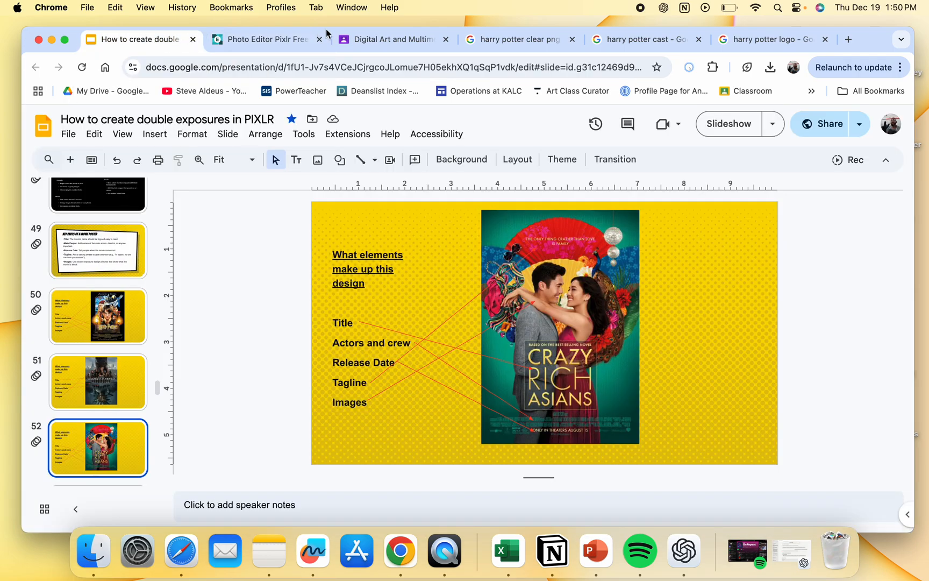
{"action": "left_click", "coordinate": [377, 42]}
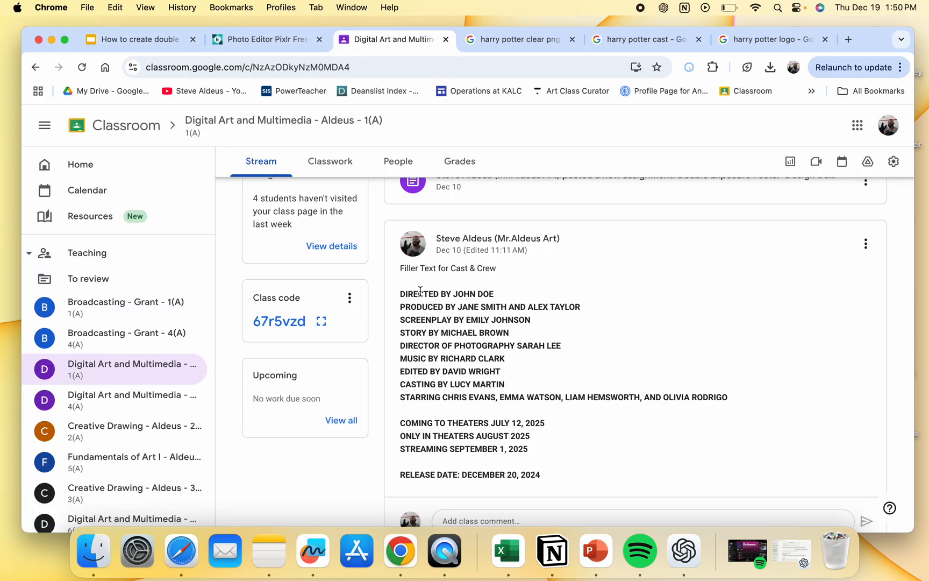
{"action": "scroll", "coordinate": [420, 293], "scroll_direction": "up", "scroll_amount": 10}
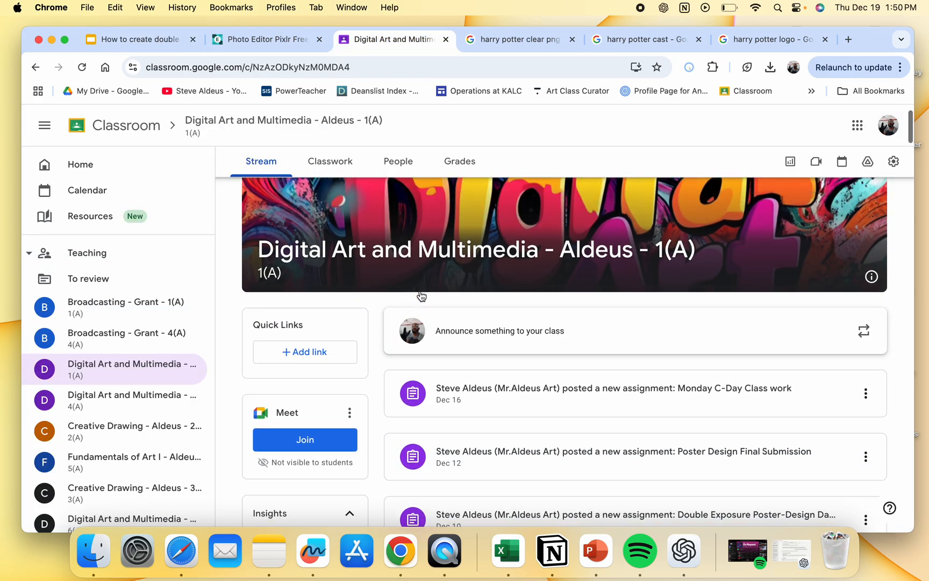
{"action": "scroll", "coordinate": [422, 295], "scroll_direction": "down", "scroll_amount": 5}
{"action": "scroll", "coordinate": [405, 357], "scroll_direction": "down", "scroll_amount": 1}
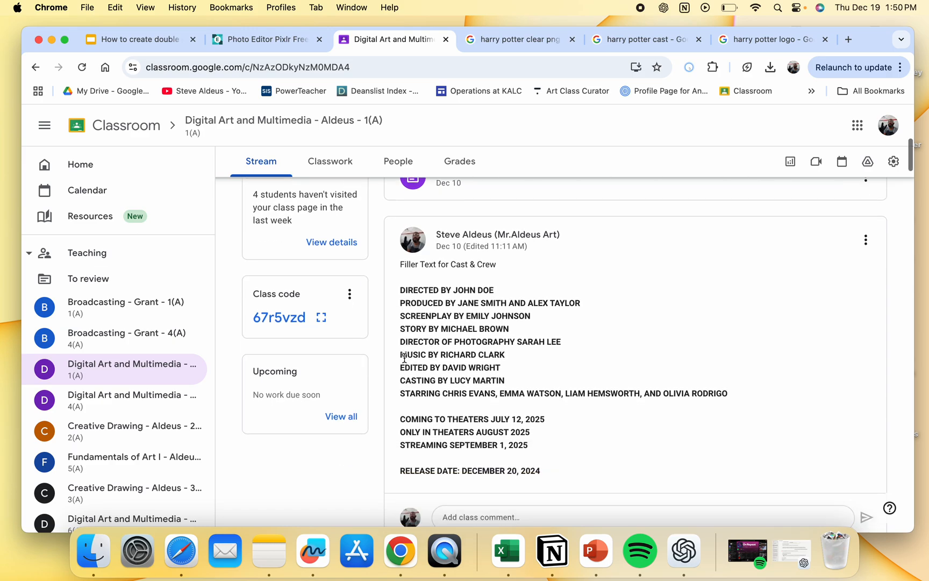
{"action": "left_click_drag", "start_coordinate": [400, 294], "coordinate": [713, 416]}
{"action": "key", "text": "super+c"}
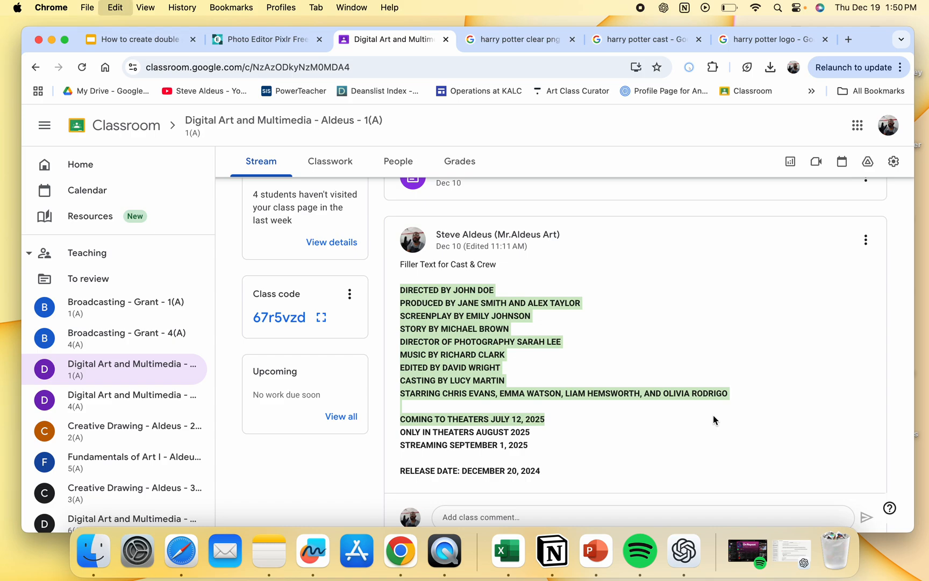
Return to Pixlr and add a text layer on the poster containing the copied cast and crew credits.
{"action": "left_click", "coordinate": [284, 40]}
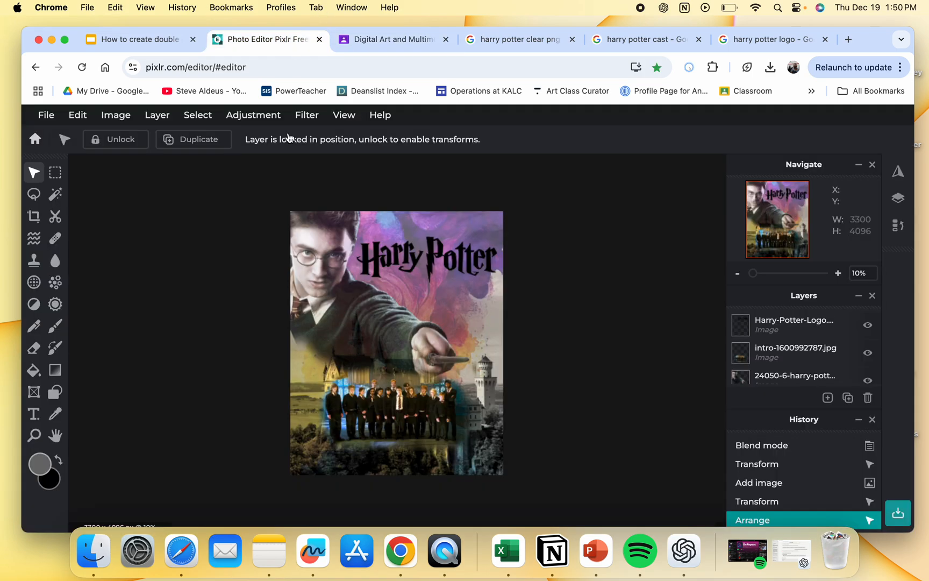
{"action": "left_click", "coordinate": [33, 413]}
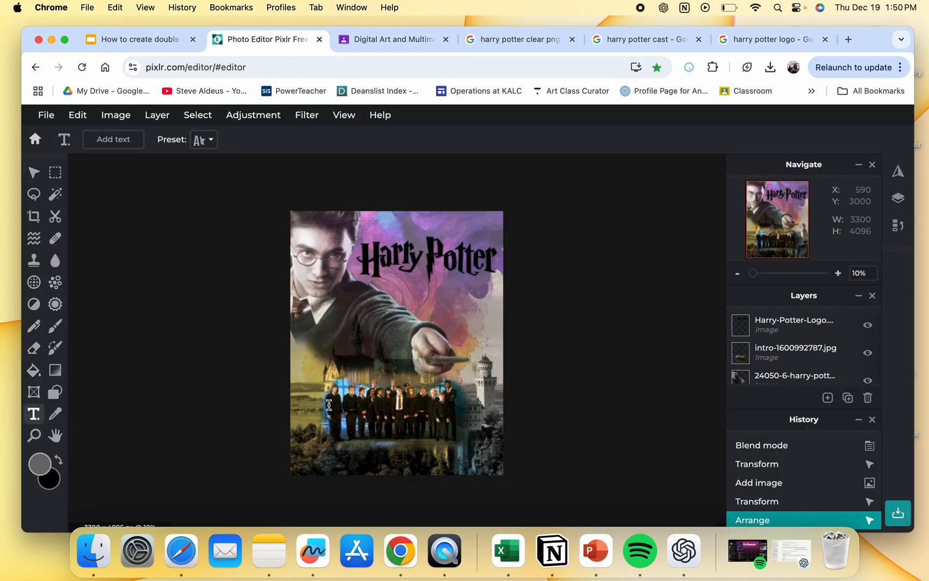
{"action": "left_click", "coordinate": [324, 403]}
{"action": "left_click", "coordinate": [576, 361]}
{"action": "key", "text": "super+v"}
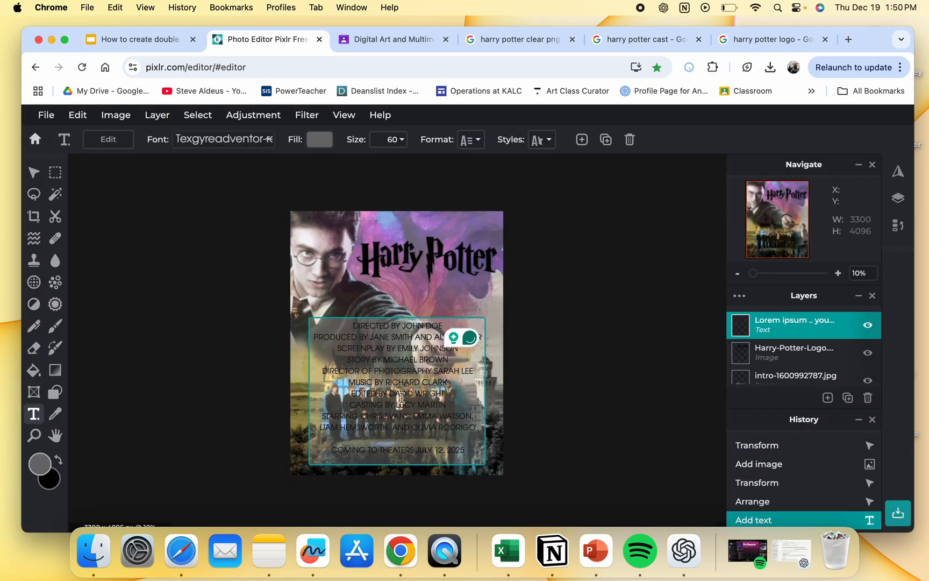
Change the fill color of all the credits text to off-white #FFFBFB.
{"action": "key", "text": "super+a"}
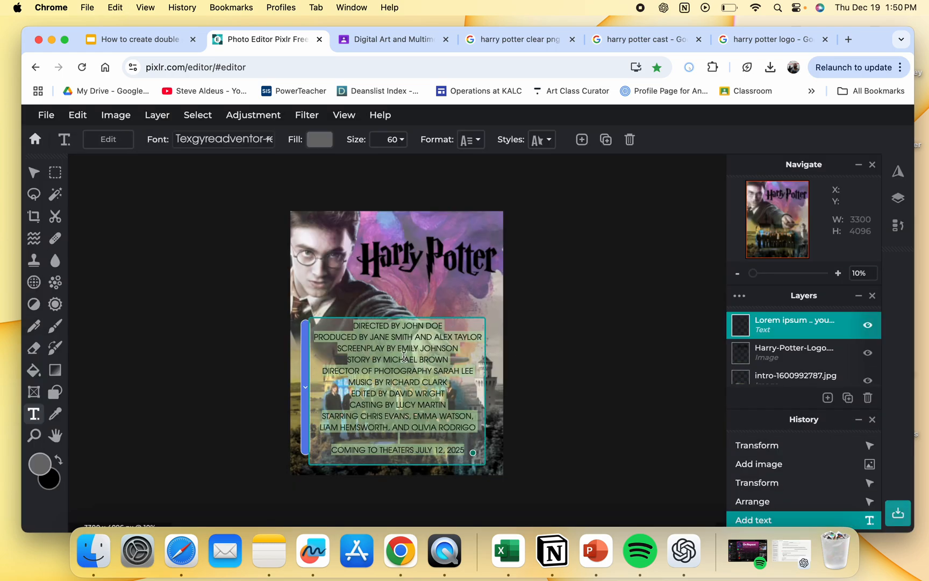
{"action": "left_click", "coordinate": [321, 140]}
{"action": "left_click", "coordinate": [446, 393]}
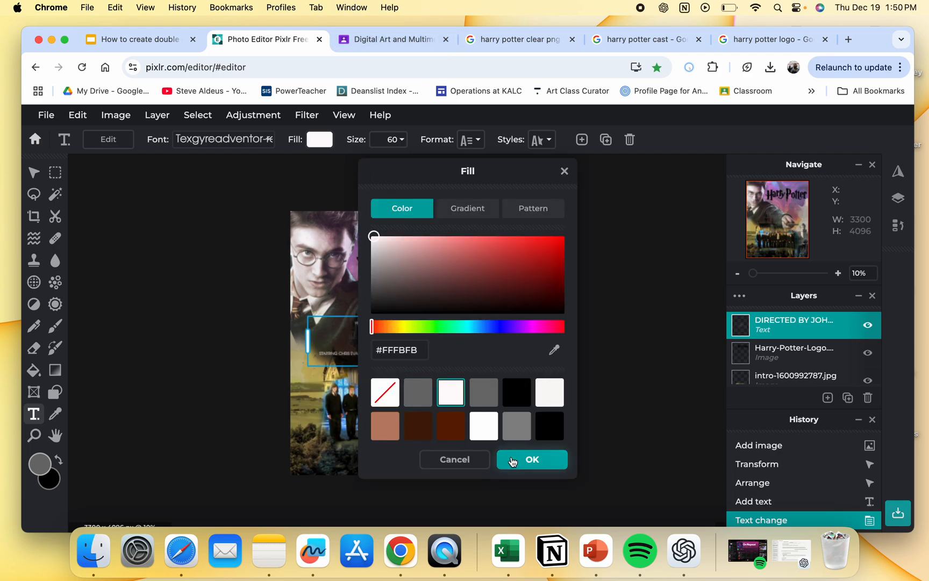
{"action": "left_click", "coordinate": [512, 457]}
Move the credits text to the poster's lower part, widen its box slightly, center it horizontally and deselect it.
{"action": "left_click_drag", "start_coordinate": [394, 346], "coordinate": [395, 430]}
{"action": "left_click_drag", "start_coordinate": [310, 427], "coordinate": [297, 428]}
{"action": "left_click_drag", "start_coordinate": [422, 427], "coordinate": [426, 434]}
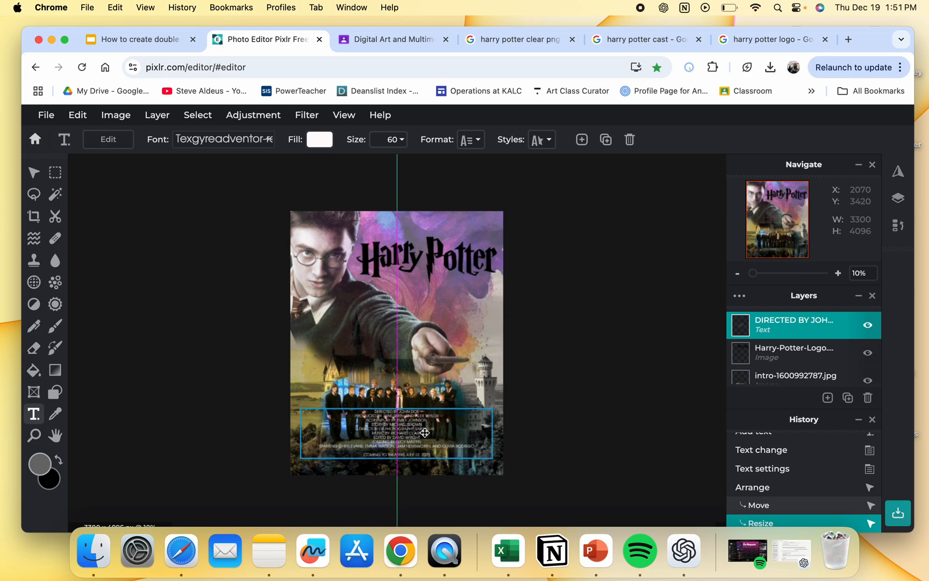
{"action": "left_click", "coordinate": [412, 382]}
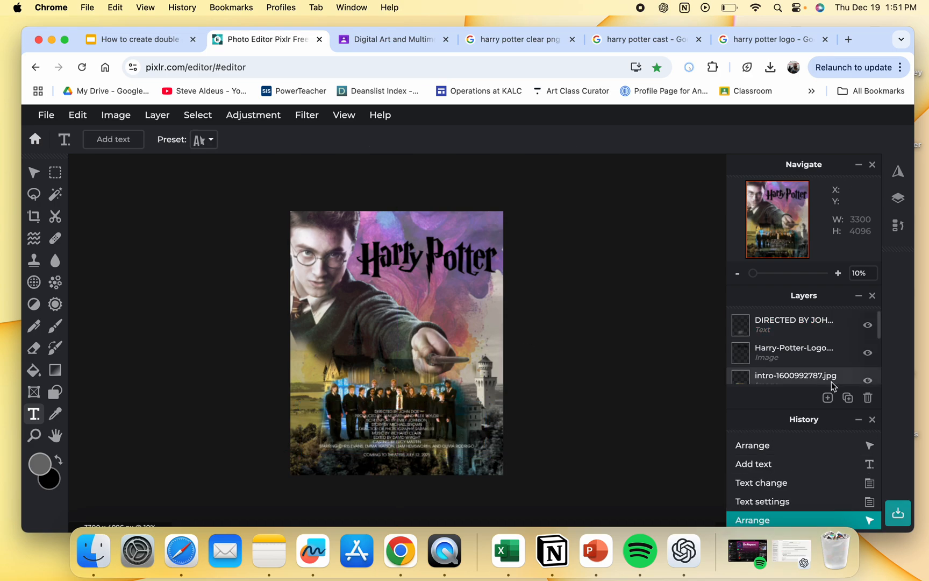
Collapse the History panel and nudge the joel-de-vriend castle layer right to about X -2690.
{"action": "left_click", "coordinate": [859, 420]}
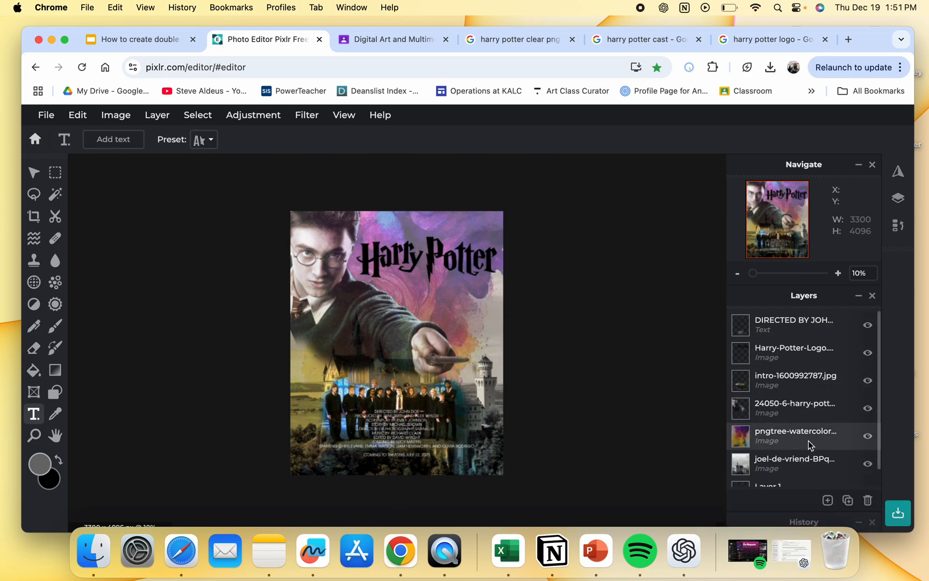
{"action": "left_click", "coordinate": [796, 383]}
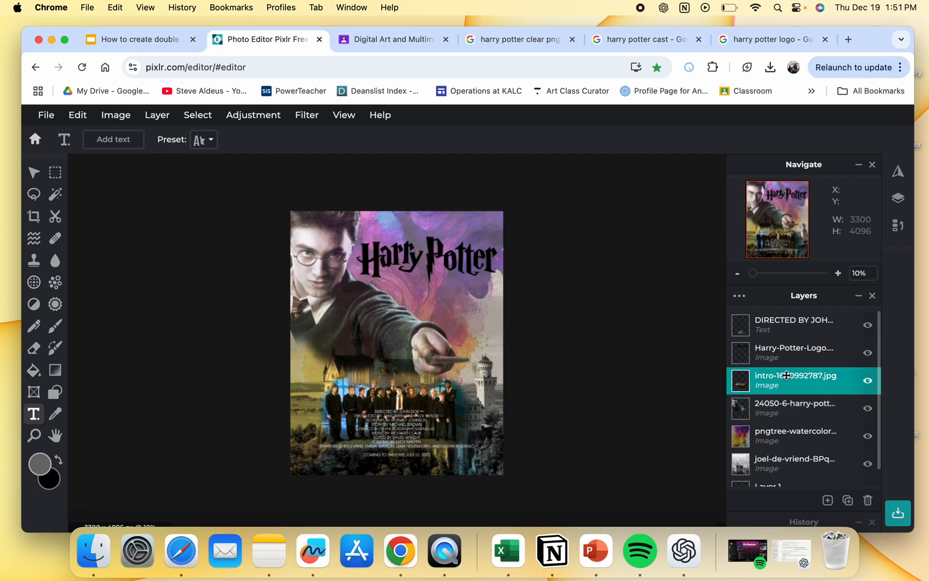
{"action": "left_click", "coordinate": [793, 463]}
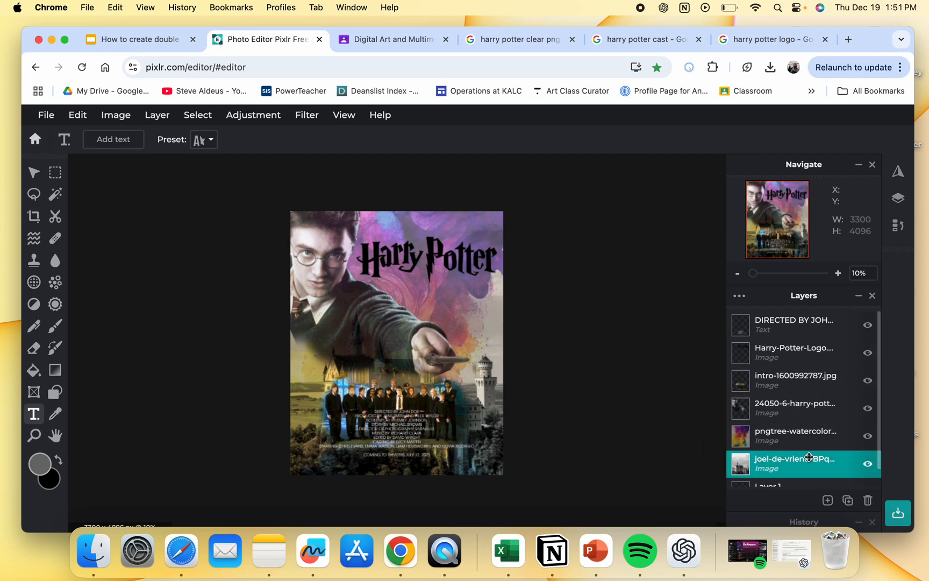
{"action": "left_click", "coordinate": [33, 174]}
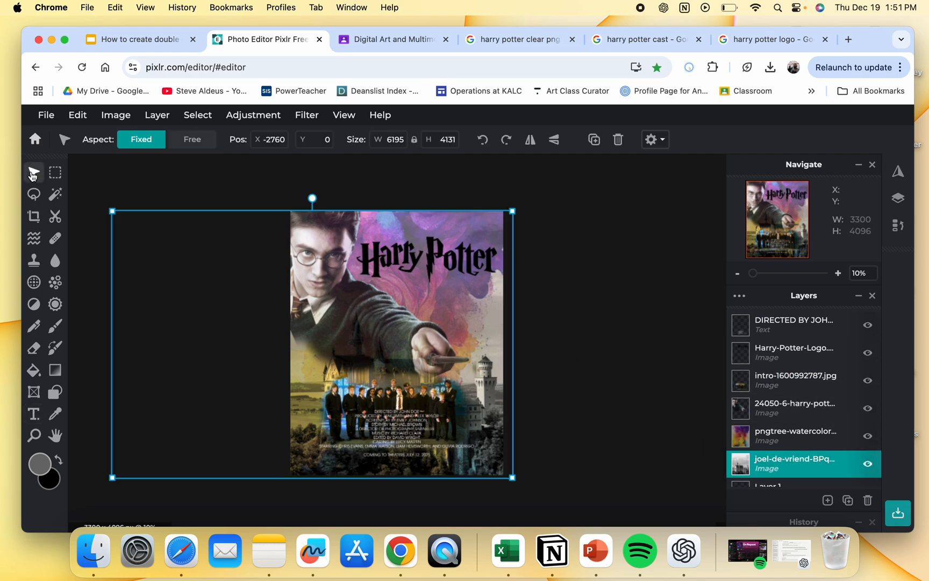
{"action": "key", "text": "Right"}
{"action": "key", "text": "Right"}
{"action": "key", "text": "Right"}
{"action": "key", "text": "Right"}
{"action": "key", "text": "Right"}
{"action": "key", "text": "Right"}
{"action": "key", "text": "Right"}
{"action": "key", "text": "Right"}
{"action": "key", "text": "Right"}
{"action": "key", "text": "Right"}
{"action": "key", "text": "Right"}
{"action": "key", "text": "Right"}
{"action": "key", "text": "Right"}
{"action": "key", "text": "Right"}
{"action": "key", "text": "Right"}
{"action": "key", "text": "Right"}
{"action": "key", "text": "Right"}
{"action": "key", "text": "Right"}
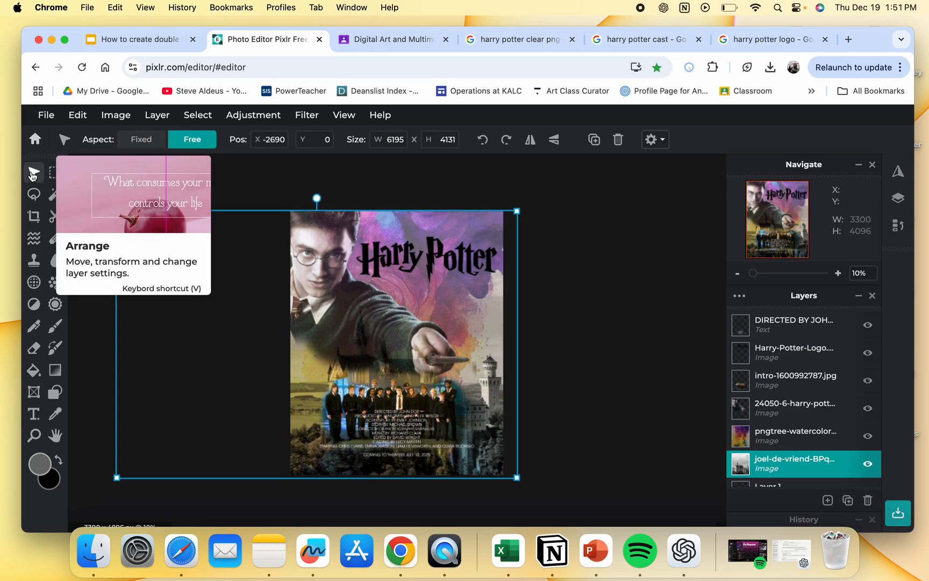
Nudge the joel-de-vriend castle layer right to about X -2150, keeping Y at 0.
{"action": "key", "text": "Right"}
{"action": "key", "text": "Right"}
{"action": "key", "text": "Right"}
{"action": "key", "text": "Right"}
{"action": "key", "text": "Right"}
{"action": "key", "text": "Right"}
{"action": "key", "text": "Right"}
{"action": "key", "text": "Right"}
{"action": "key", "text": "Right"}
{"action": "key", "text": "Right"}
{"action": "key", "text": "Right"}
{"action": "key", "text": "Right"}
{"action": "key", "text": "Right"}
{"action": "key", "text": "Right"}
{"action": "key", "text": "Right"}
{"action": "key", "text": "Right"}
{"action": "key", "text": "Right"}
{"action": "key", "text": "Right"}
{"action": "key", "text": "Right"}
{"action": "key", "text": "Right"}
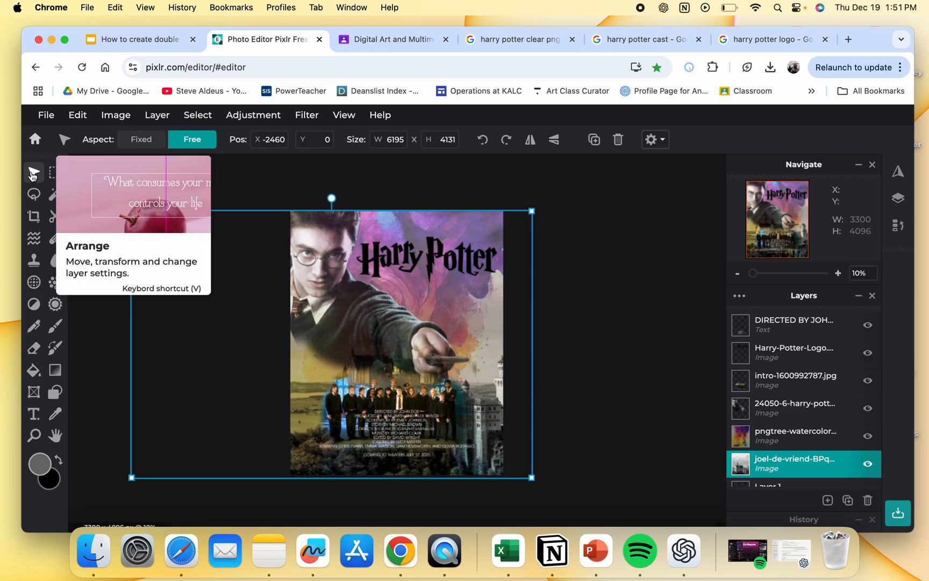
{"action": "key", "text": "Right"}
{"action": "key", "text": "Right"}
{"action": "key", "text": "Right"}
{"action": "key", "text": "Right"}
{"action": "key", "text": "Right"}
{"action": "key", "text": "Right"}
{"action": "key", "text": "Right"}
{"action": "key", "text": "Right"}
{"action": "key", "text": "Right"}
{"action": "key", "text": "Right"}
{"action": "key", "text": "Right"}
{"action": "key", "text": "Right"}
{"action": "key", "text": "Right"}
{"action": "key", "text": "Right"}
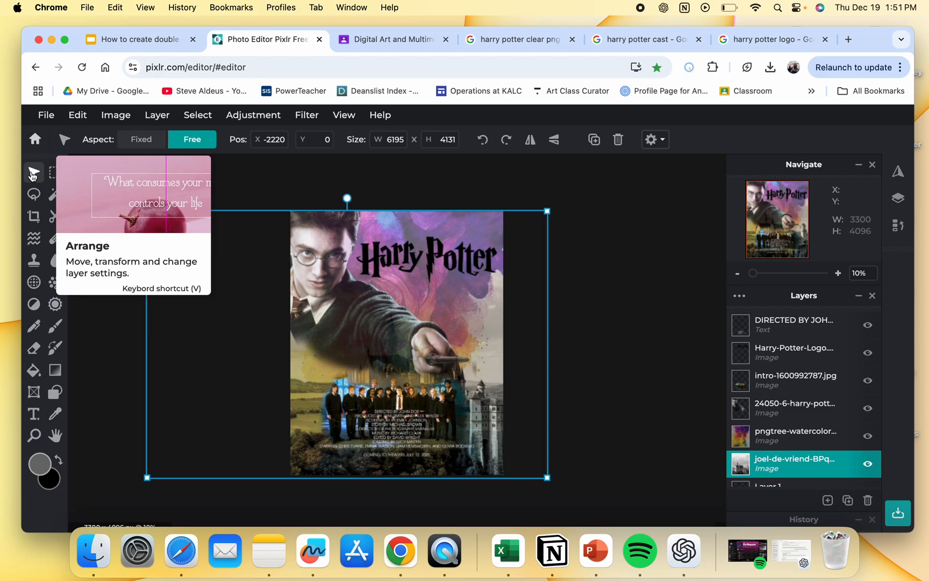
{"action": "key", "text": "shift"}
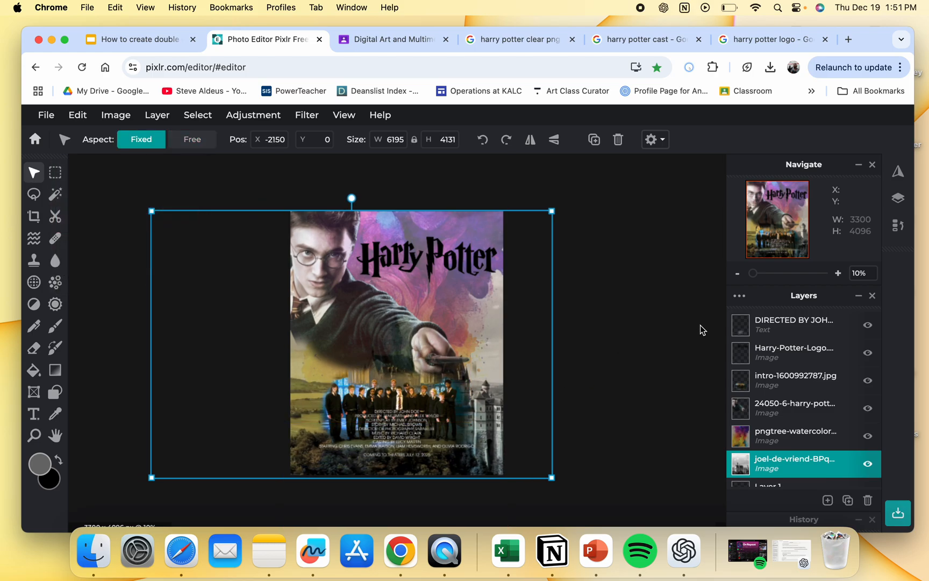
Move the intro-1600992787.jpg cast layer up and left to about X 91, Y 2177 and set its opacity to 80.
{"action": "left_click", "coordinate": [786, 379]}
{"action": "left_click_drag", "start_coordinate": [416, 378], "coordinate": [395, 367]}
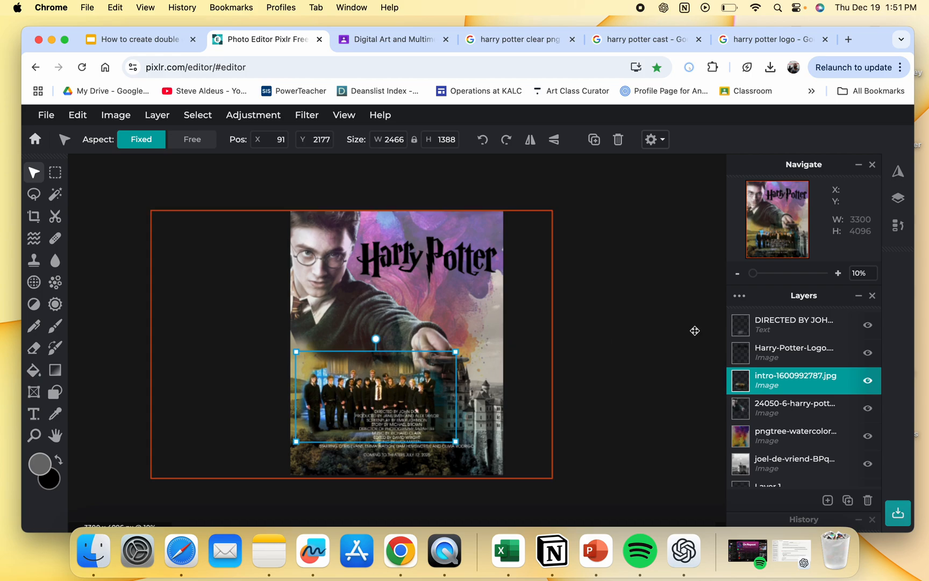
{"action": "left_click", "coordinate": [740, 295]}
{"action": "left_click_drag", "start_coordinate": [713, 419], "coordinate": [697, 425]}
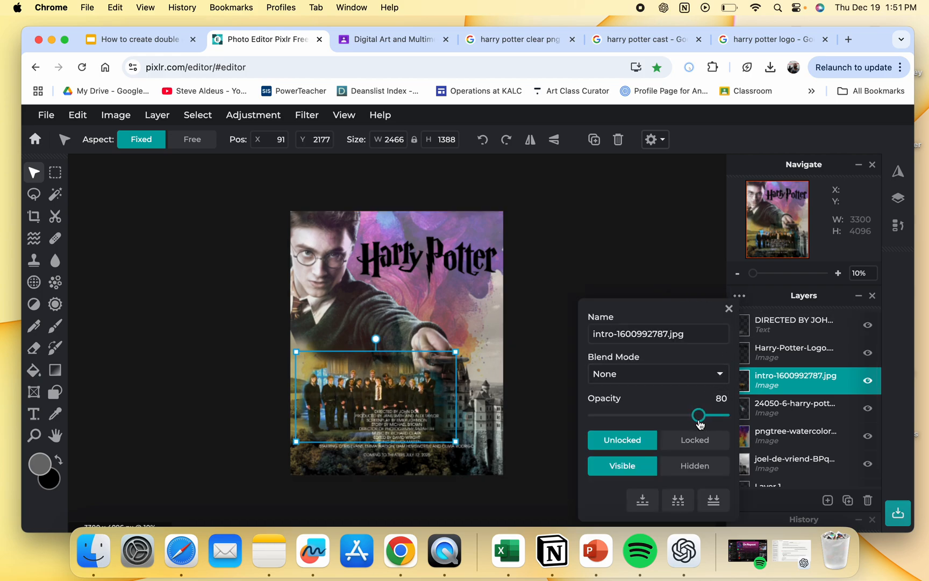
{"action": "left_click", "coordinate": [630, 260]}
Place the 24050-6-harry-potter character layer at the top of the layer stack, set its opacity to 90 and deselect it.
{"action": "left_click_drag", "start_coordinate": [786, 409], "coordinate": [786, 323]}
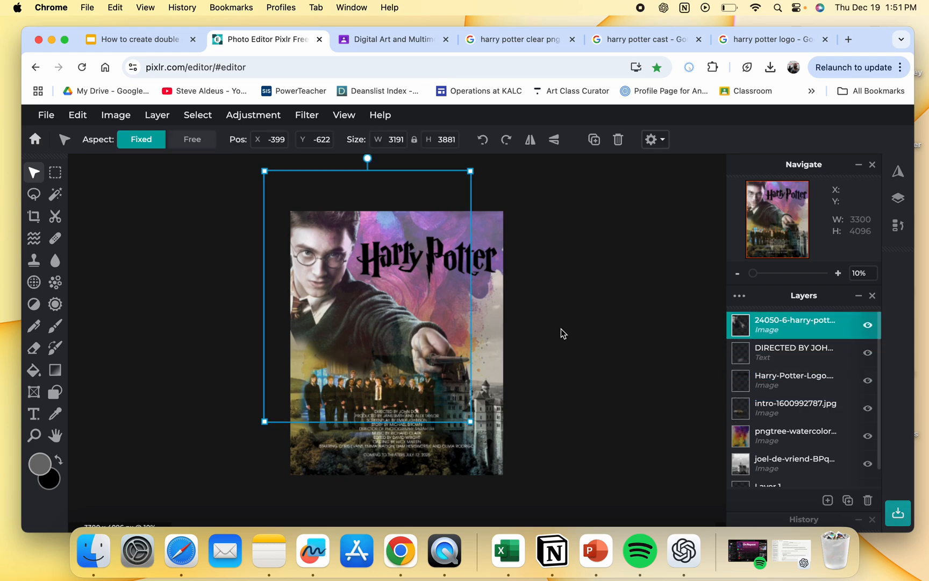
{"action": "left_click", "coordinate": [741, 297]}
{"action": "left_click", "coordinate": [688, 414]}
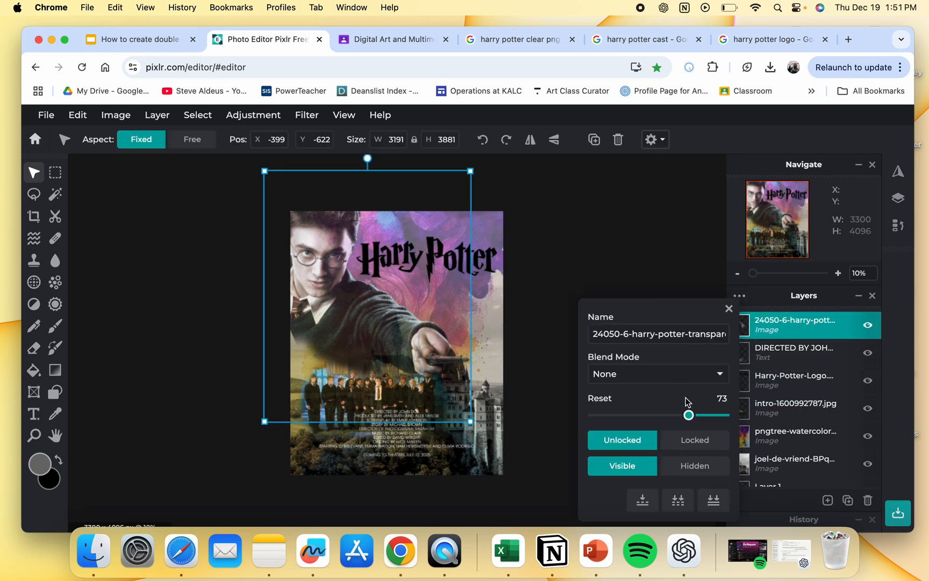
{"action": "left_click_drag", "start_coordinate": [689, 415], "coordinate": [711, 416]}
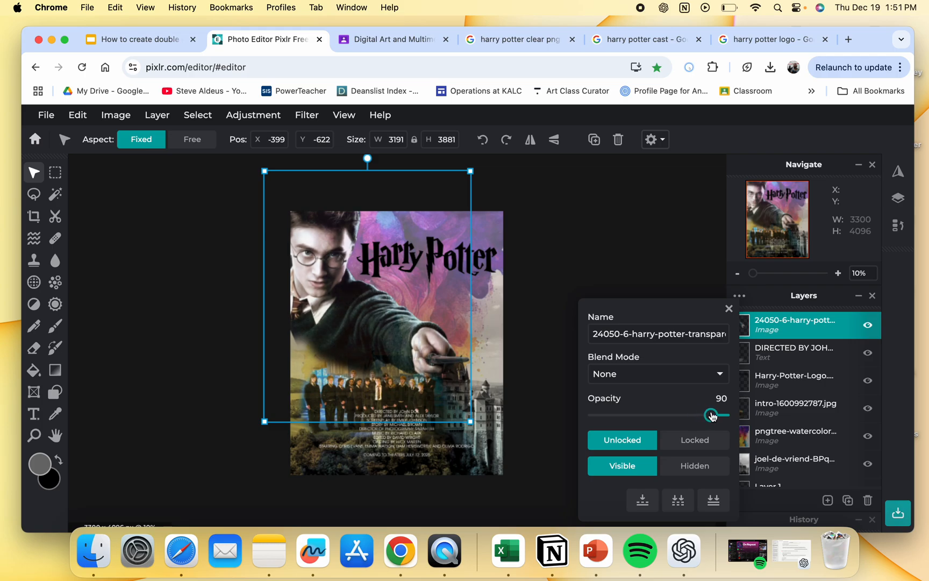
{"action": "left_click", "coordinate": [728, 310]}
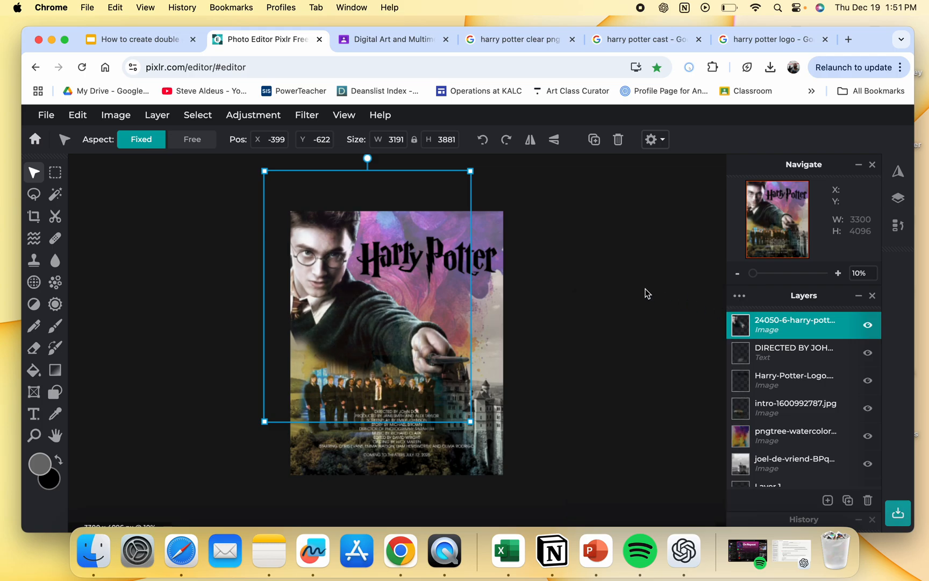
{"action": "left_click", "coordinate": [640, 287]}
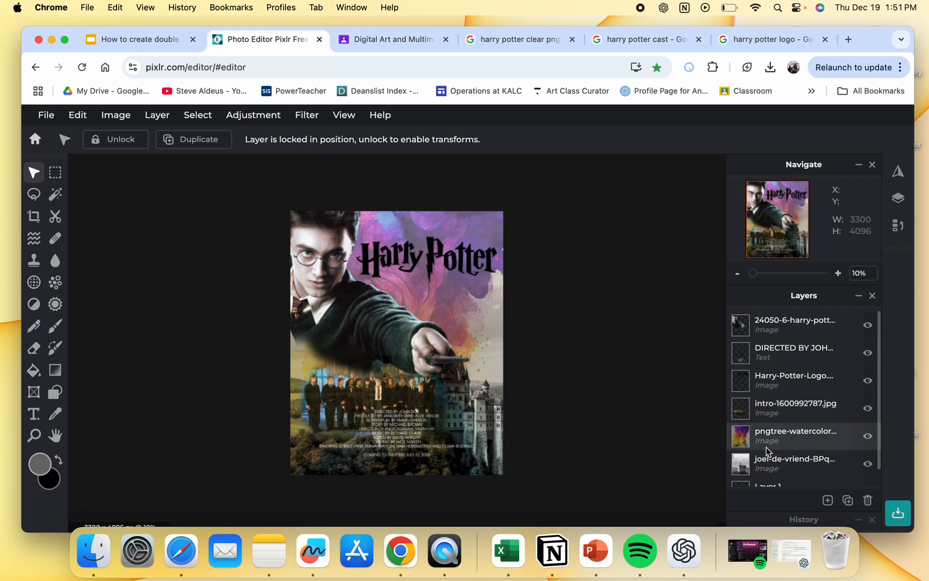
Shift the credits text slightly upward and set its font size to 76.
{"action": "left_click", "coordinate": [396, 442]}
{"action": "mouse_move", "coordinate": [395, 442]}
{"action": "left_mouse_down"}
{"action": "mouse_move", "coordinate": [385, 435]}
{"action": "mouse_move", "coordinate": [396, 441]}
{"action": "left_mouse_up"}
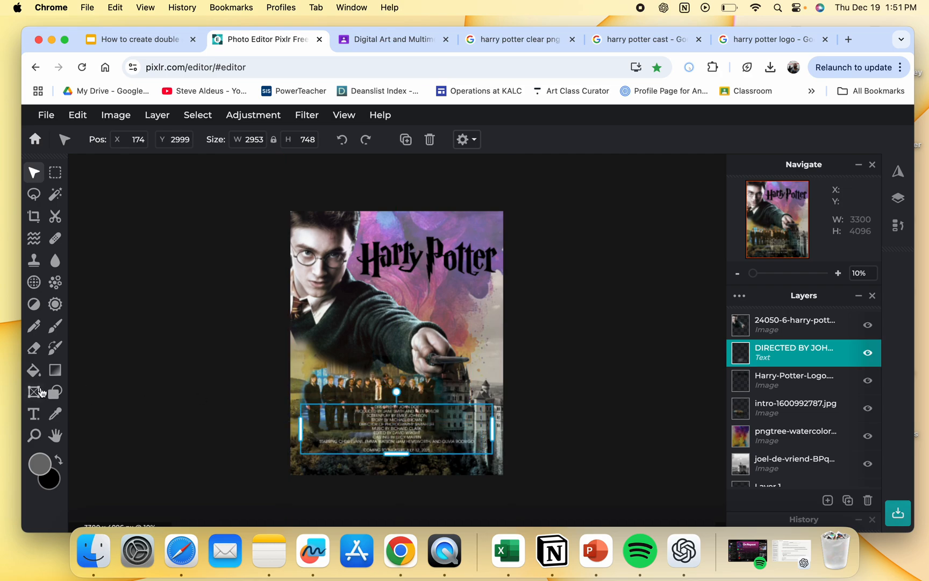
{"action": "left_click", "coordinate": [33, 413]}
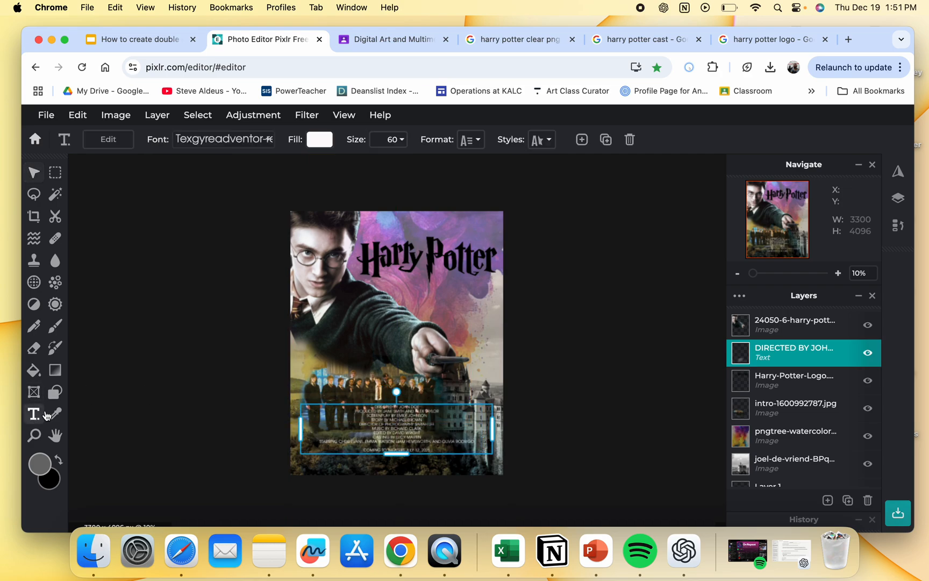
{"action": "left_click", "coordinate": [400, 139]}
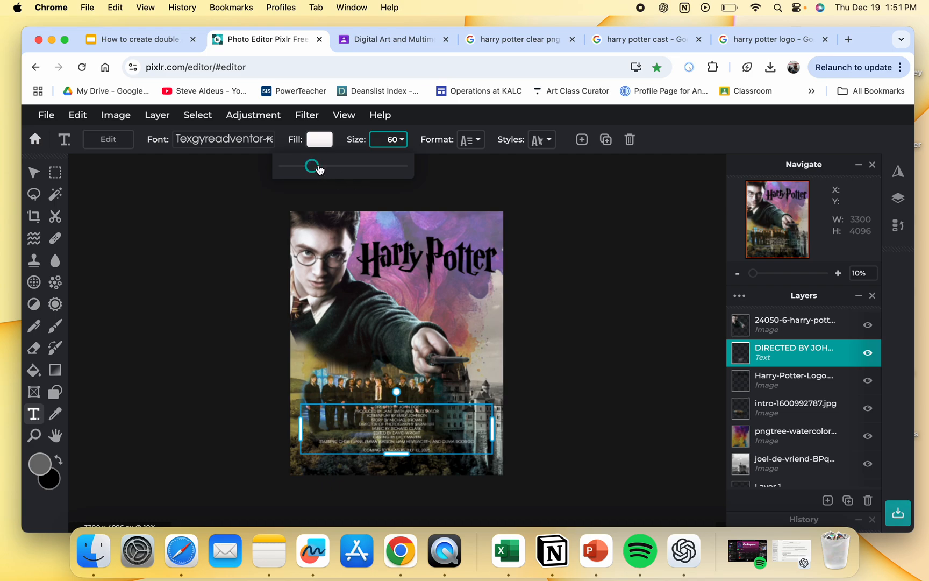
{"action": "left_click_drag", "start_coordinate": [319, 169], "coordinate": [321, 166]}
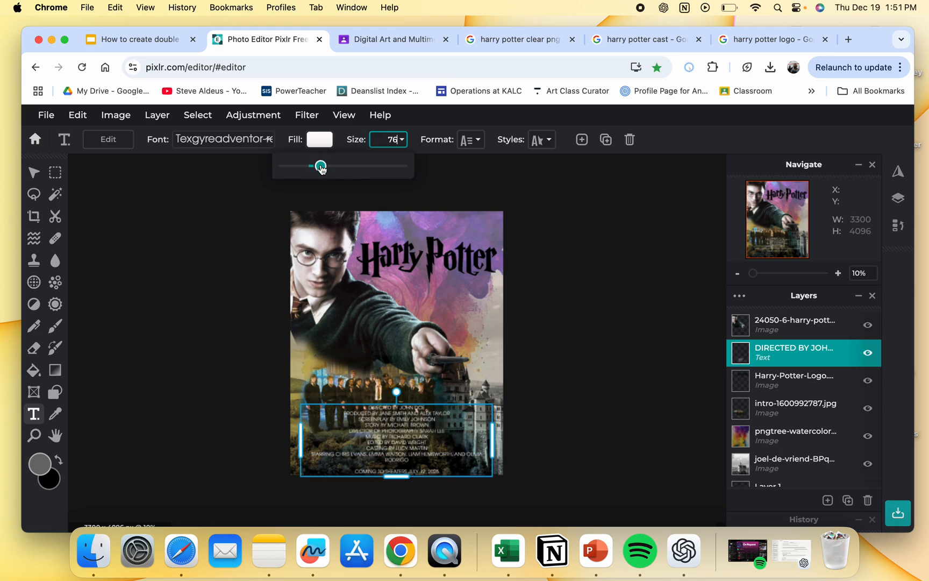
Widen the credits text box to the poster's left edge, move it slightly up and right, and deselect it.
{"action": "left_click", "coordinate": [301, 440]}
{"action": "left_click_drag", "start_coordinate": [301, 440], "coordinate": [285, 439]}
{"action": "left_click_drag", "start_coordinate": [393, 435], "coordinate": [398, 426]}
{"action": "left_click", "coordinate": [549, 354]}
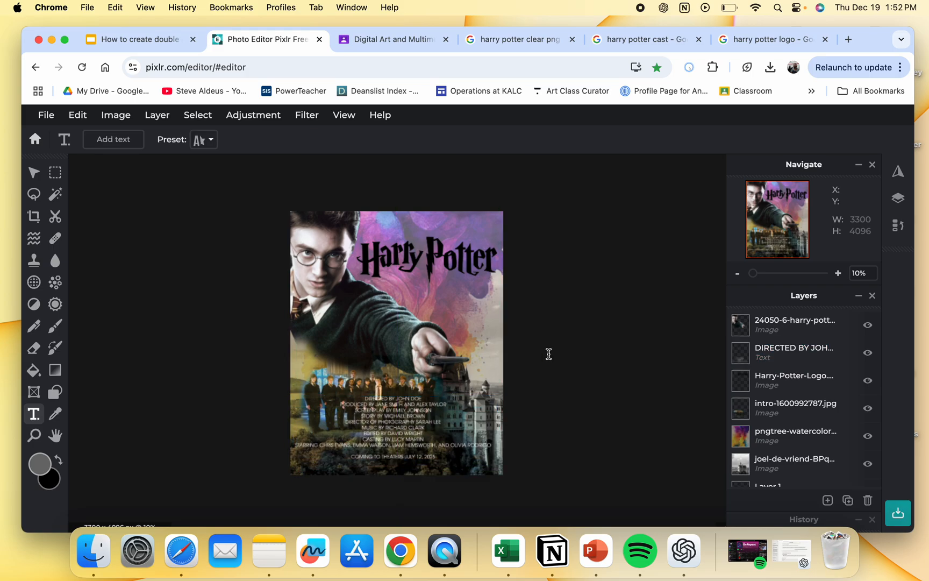
{"action": "left_click", "coordinate": [427, 249]}
{"action": "left_click", "coordinate": [491, 356]}
{"action": "left_click", "coordinate": [821, 411]}
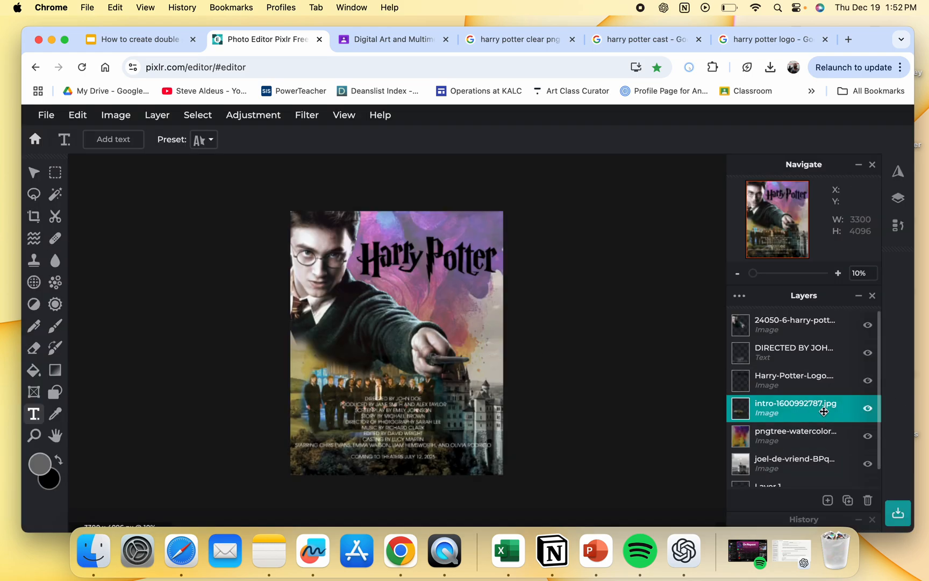
{"action": "left_click", "coordinate": [794, 350]}
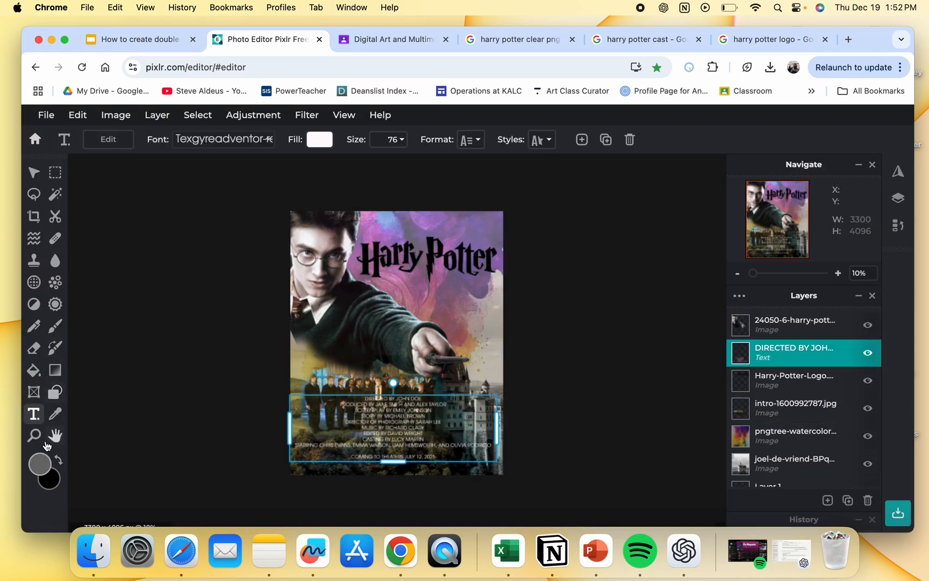
Set the foreground color to bright yellow and activate the Fill tool.
{"action": "left_click", "coordinate": [40, 463]}
{"action": "left_click", "coordinate": [498, 373]}
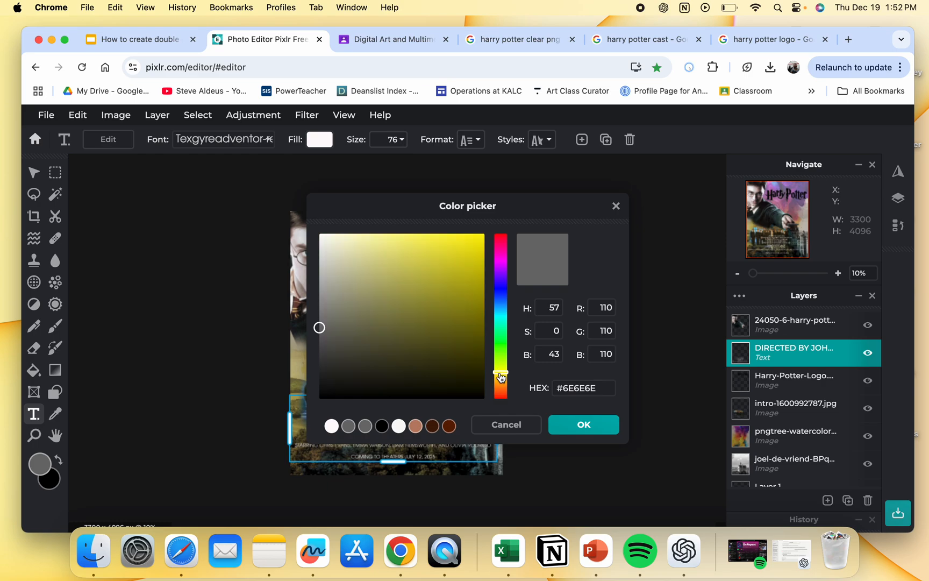
{"action": "left_click_drag", "start_coordinate": [465, 263], "coordinate": [472, 237]}
{"action": "left_click", "coordinate": [572, 425]}
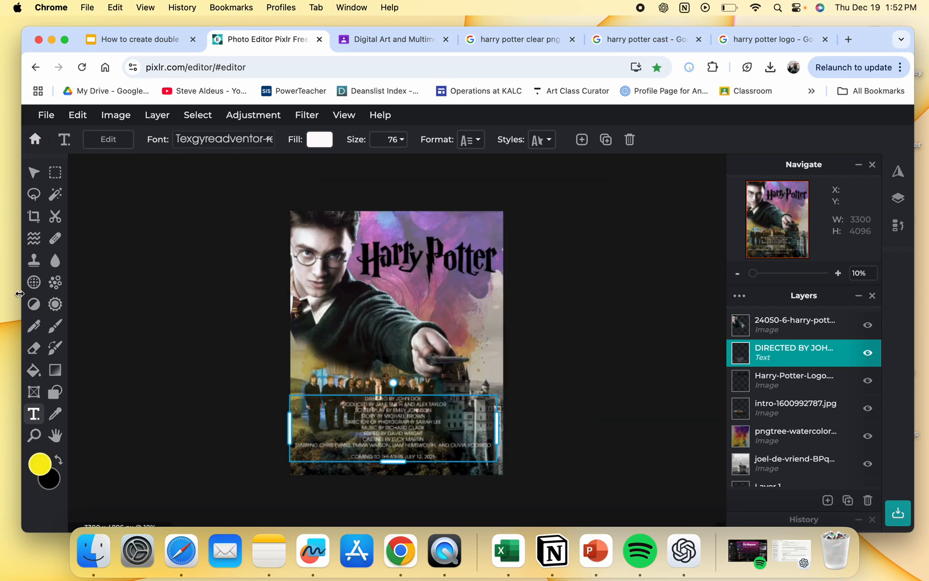
{"action": "left_click", "coordinate": [33, 370]}
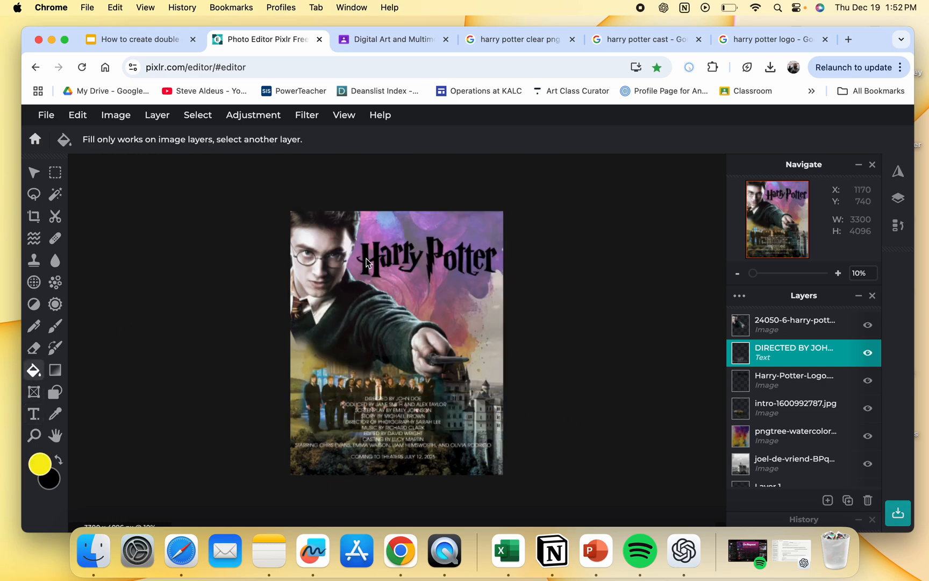